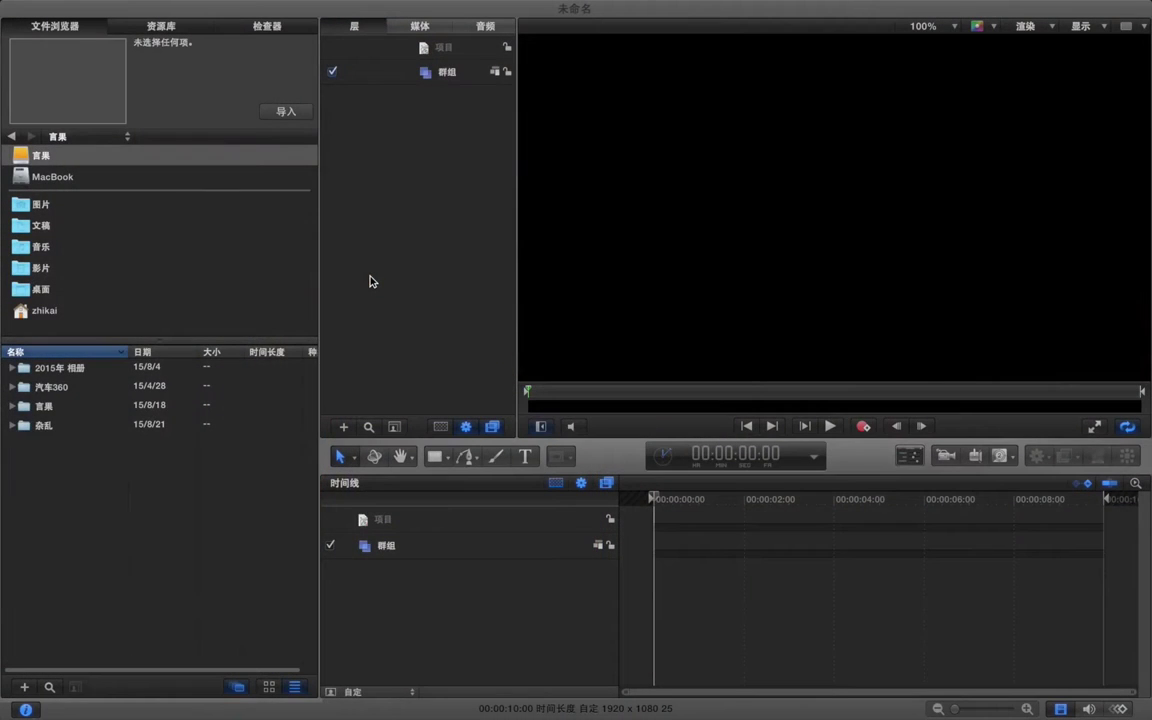
Import the tall infographic 数据看身高 你有没有给国家拖后腿.jpg from the 桌面 folder into the project's 群组
left_click(52, 289)
left_click(65, 406)
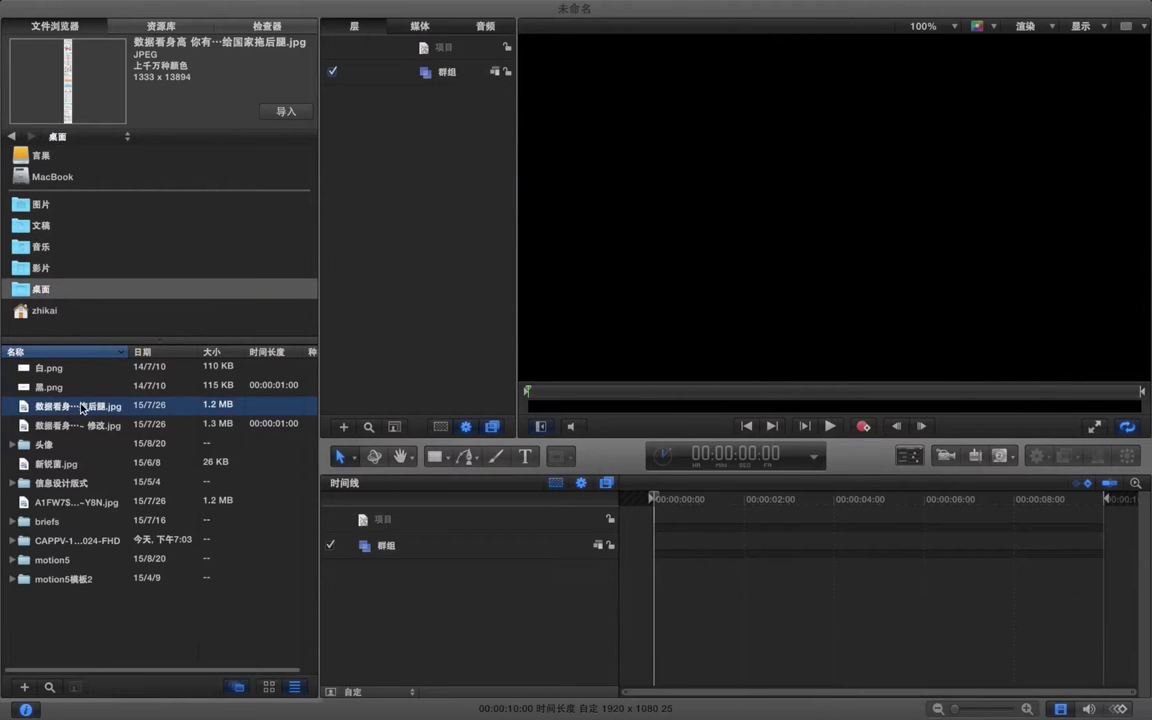
key("Down")
left_click_drag(68, 408, 426, 73)
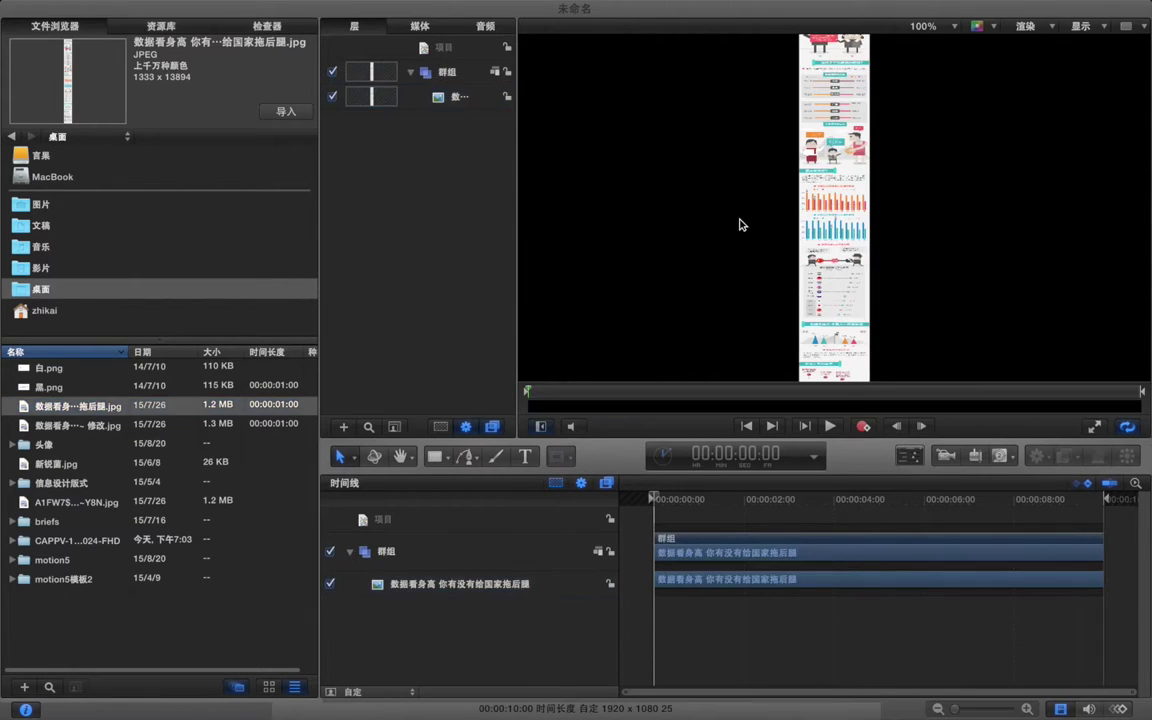
Enlarge the imported infographic on the canvas to roughly half the frame's width
key("super+minus")
left_click(842, 210)
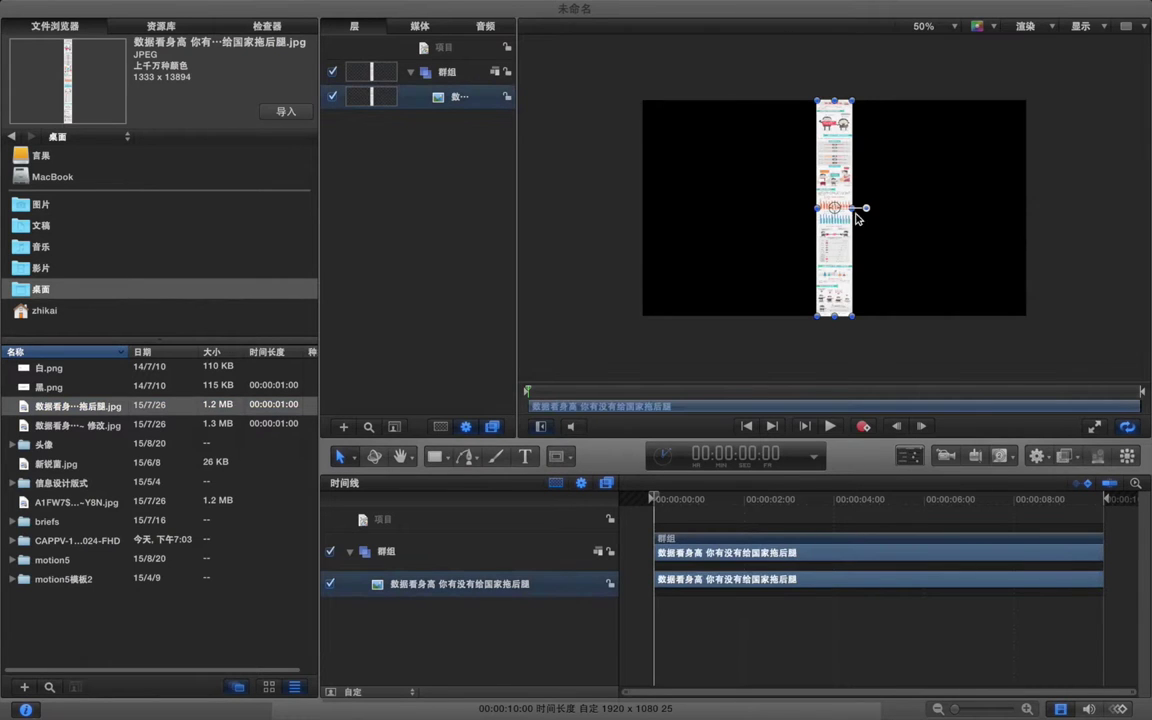
left_click_drag(856, 212, 940, 240)
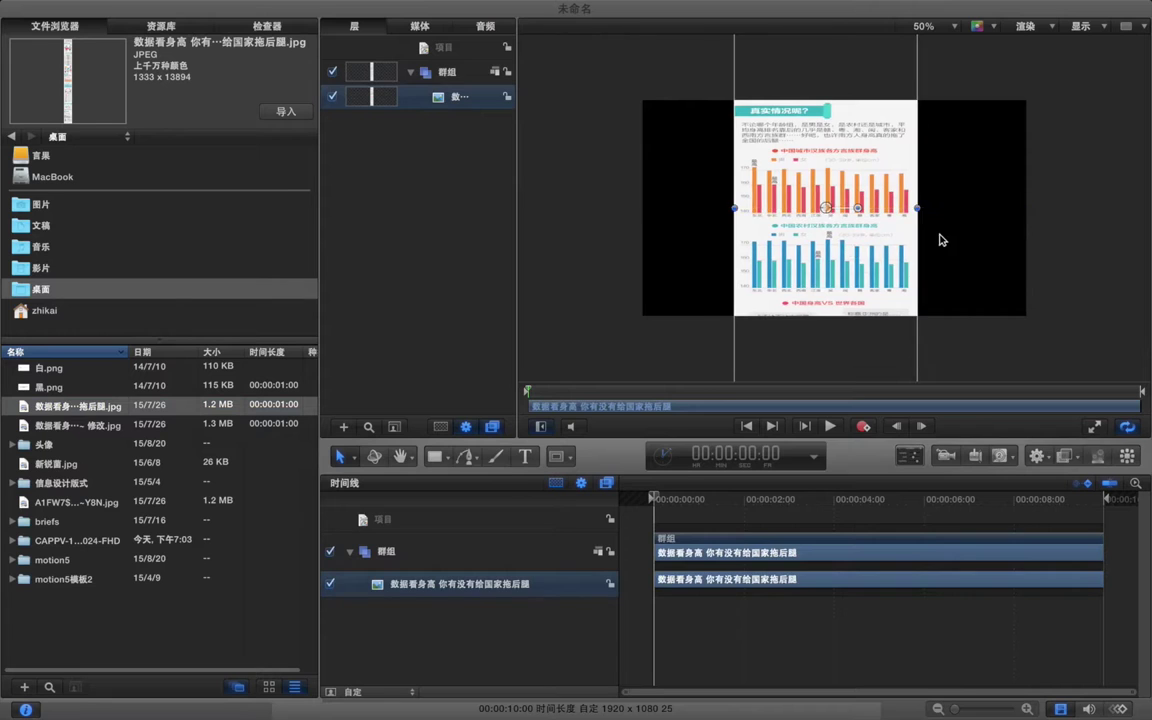
left_click(940, 240)
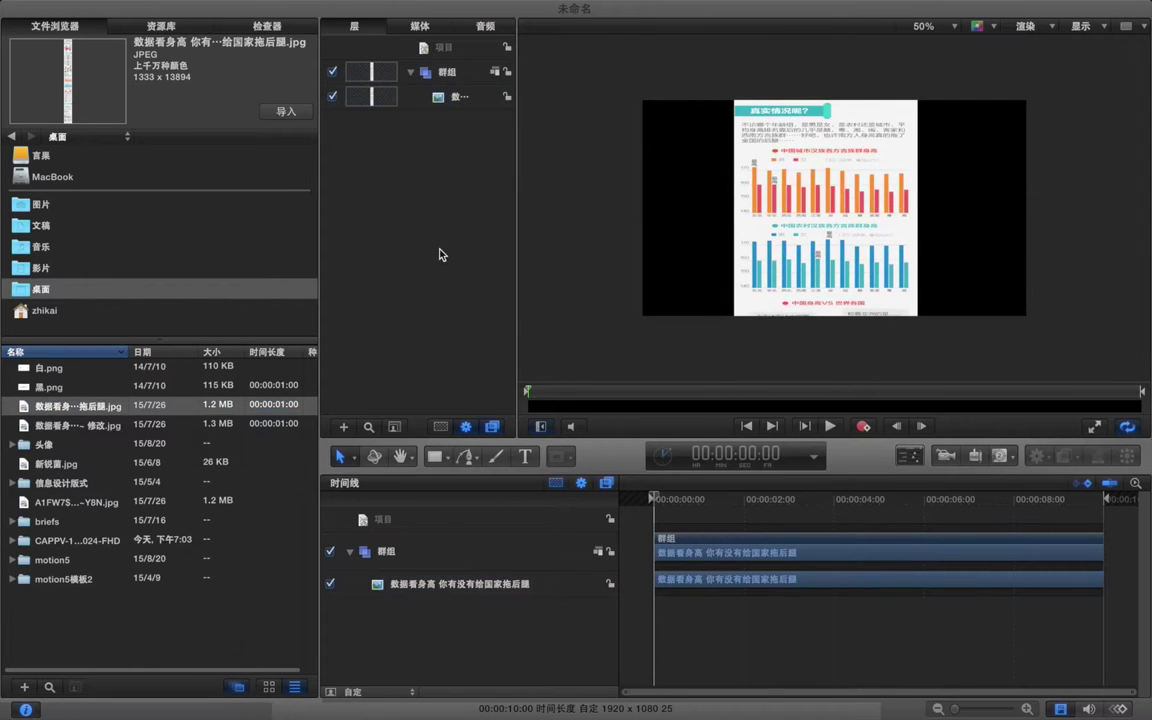
Delete the infographic layer and add the clip 素材的导入（序列） 制作延时摄影 2.mov from the 2延时 folder to 群组
left_click(463, 97)
key("Delete")
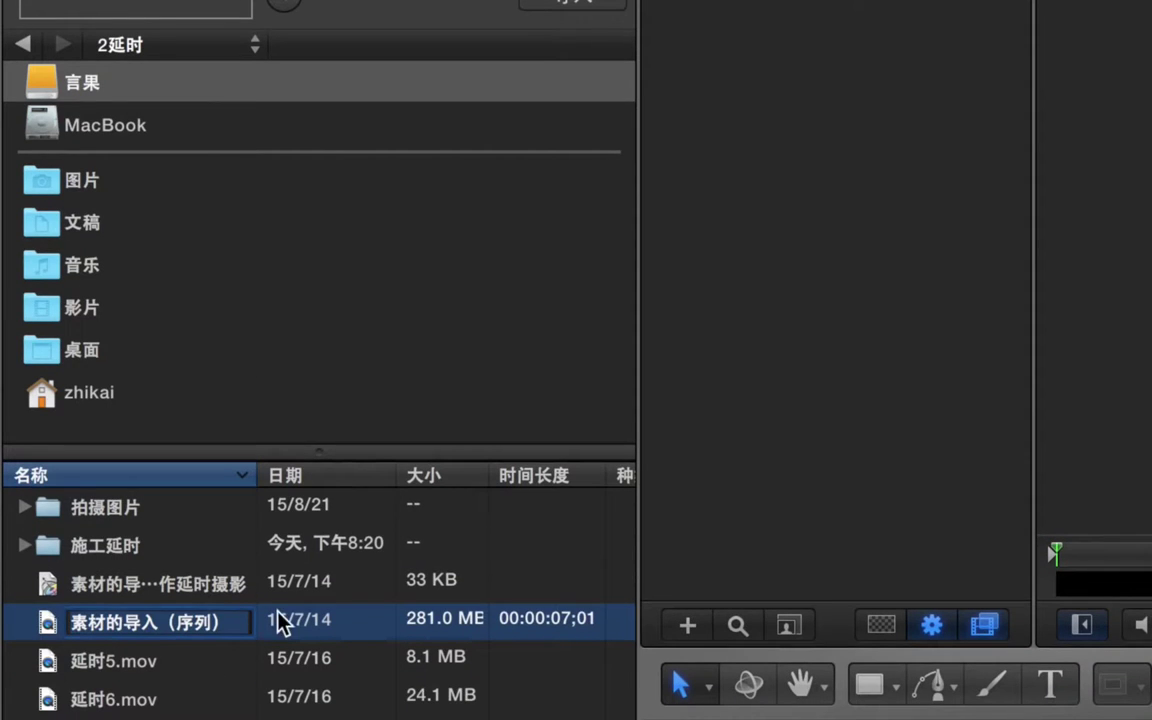
left_click_drag(193, 630, 905, 150)
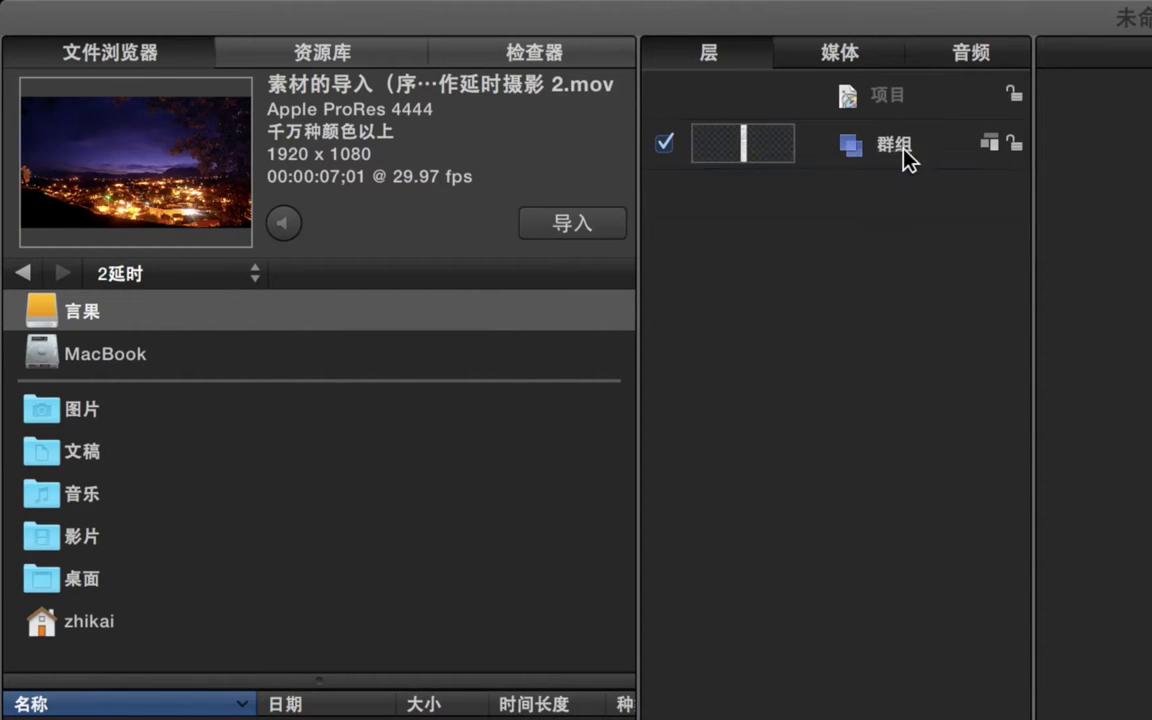
left_click(880, 289)
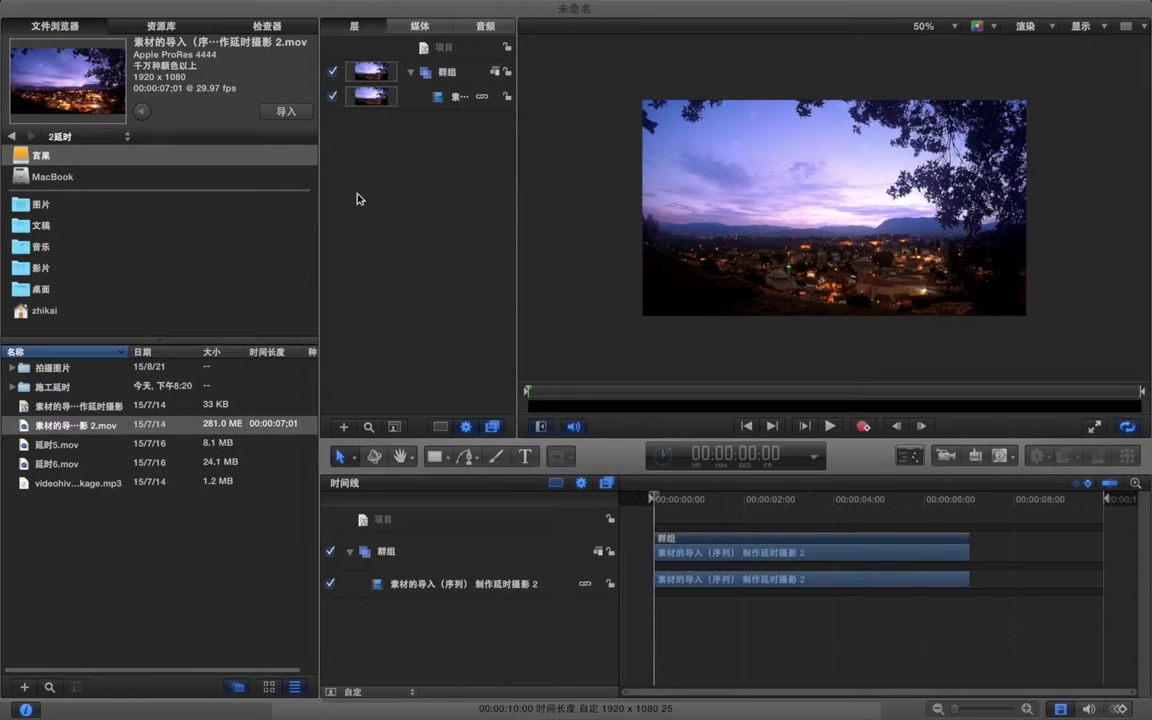
Scale the time-lapse clip on the canvas to about 104.81%
left_click(648, 182)
left_click(569, 245)
left_click(686, 184)
mouse_move(1027, 211)
left_mouse_down()
mouse_move(1043, 207)
mouse_move(1012, 212)
left_mouse_up()
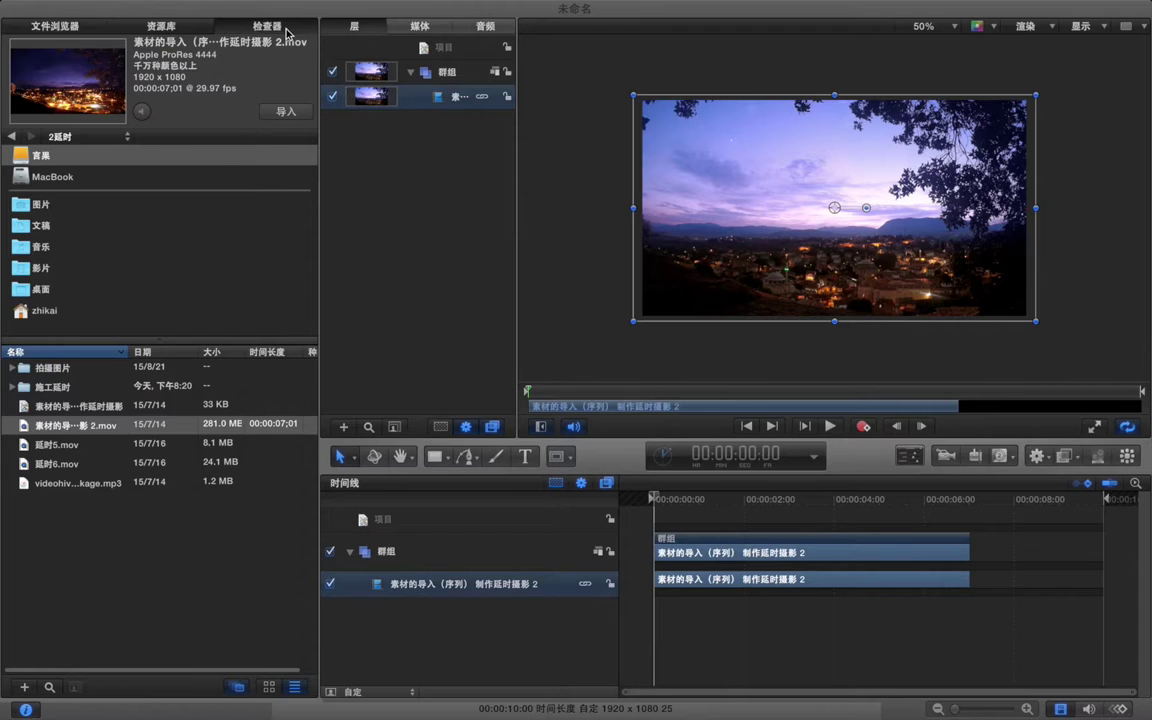
In the clip's 时序 properties, keep 时间重新映射 at 匀速 and set the speed to 129.1%
left_click(288, 33)
left_click(51, 139)
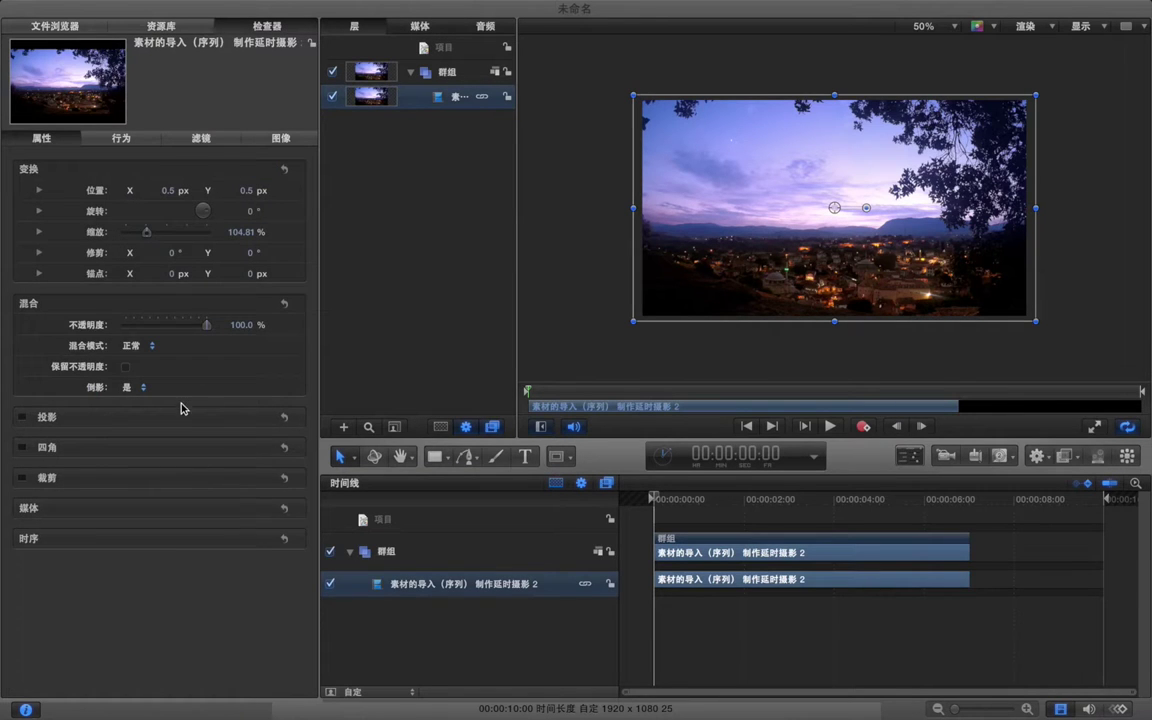
mouse_move(221, 546)
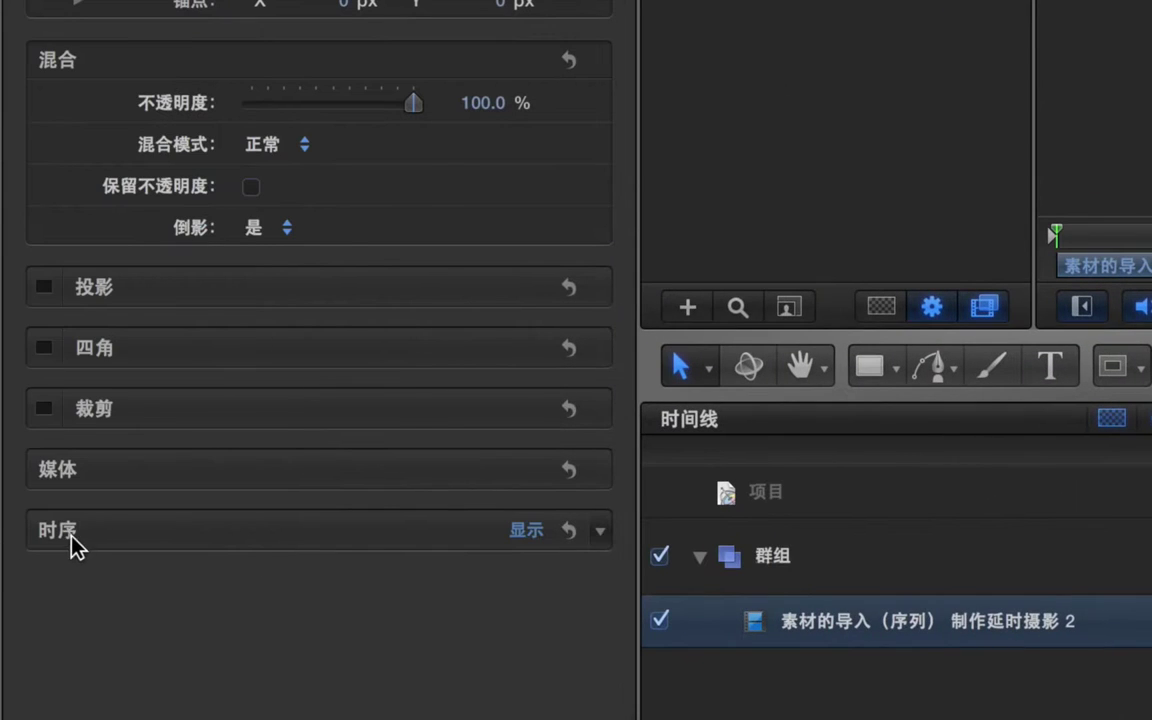
left_click(527, 529)
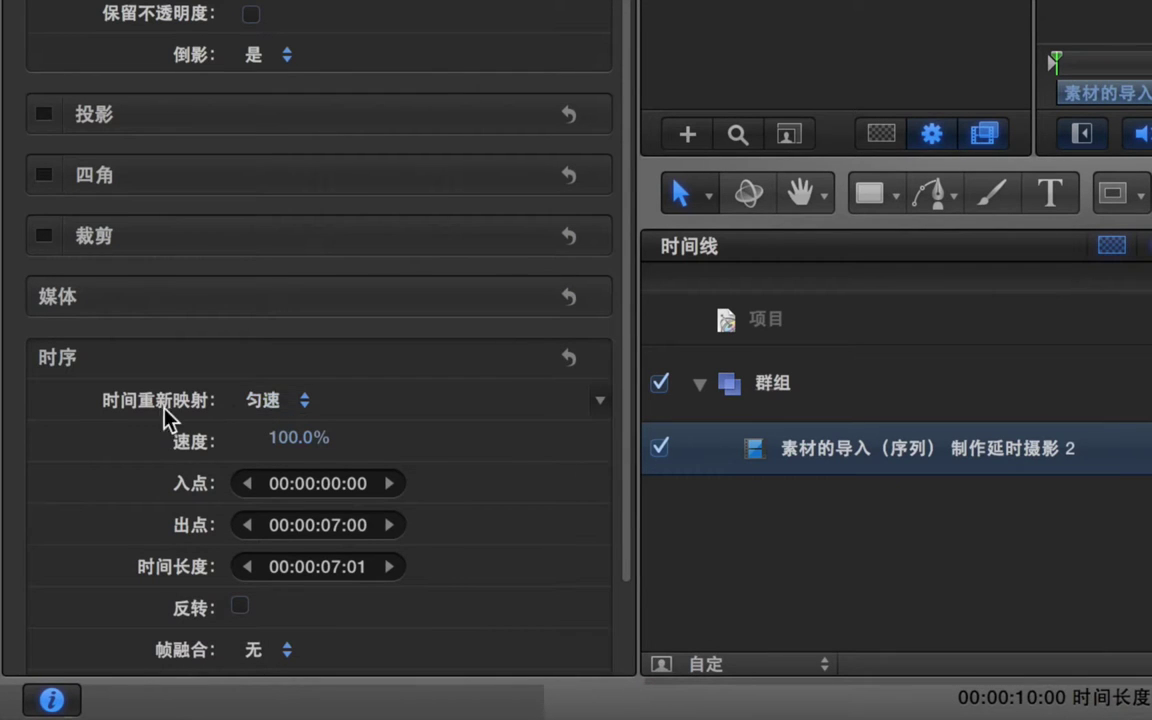
left_click(284, 405)
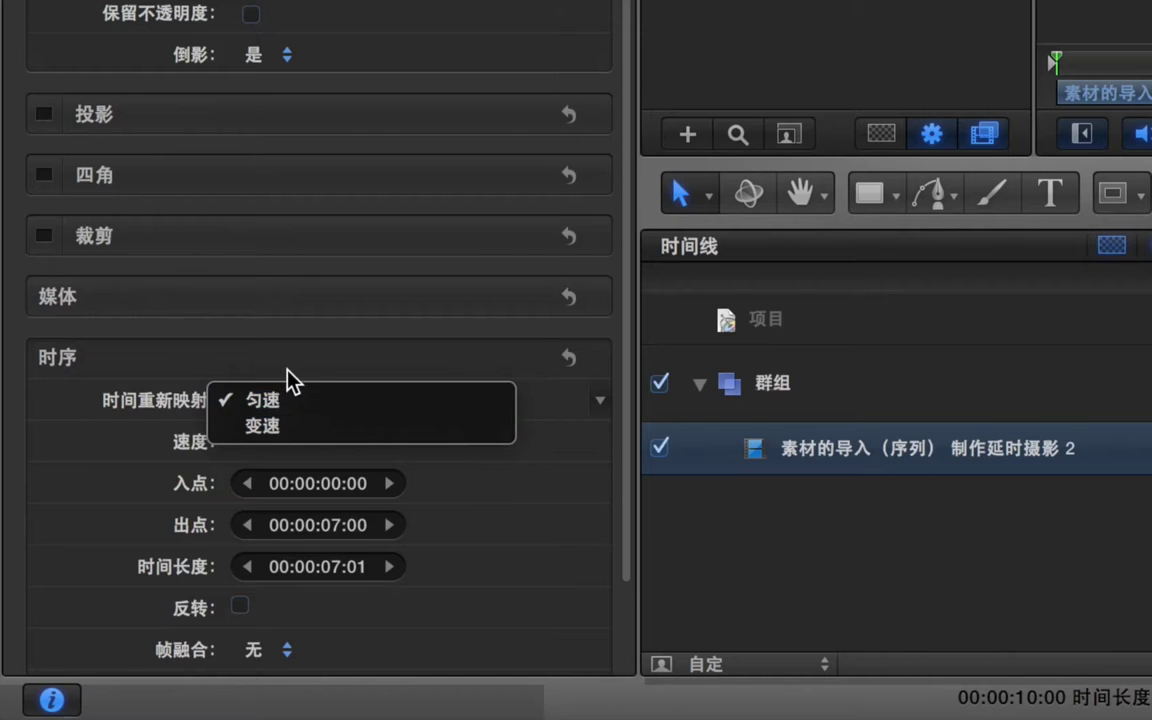
left_click(298, 402)
mouse_move(303, 442)
left_mouse_down()
mouse_move(371, 440)
mouse_move(277, 440)
mouse_move(348, 440)
mouse_move(303, 452)
left_mouse_up()
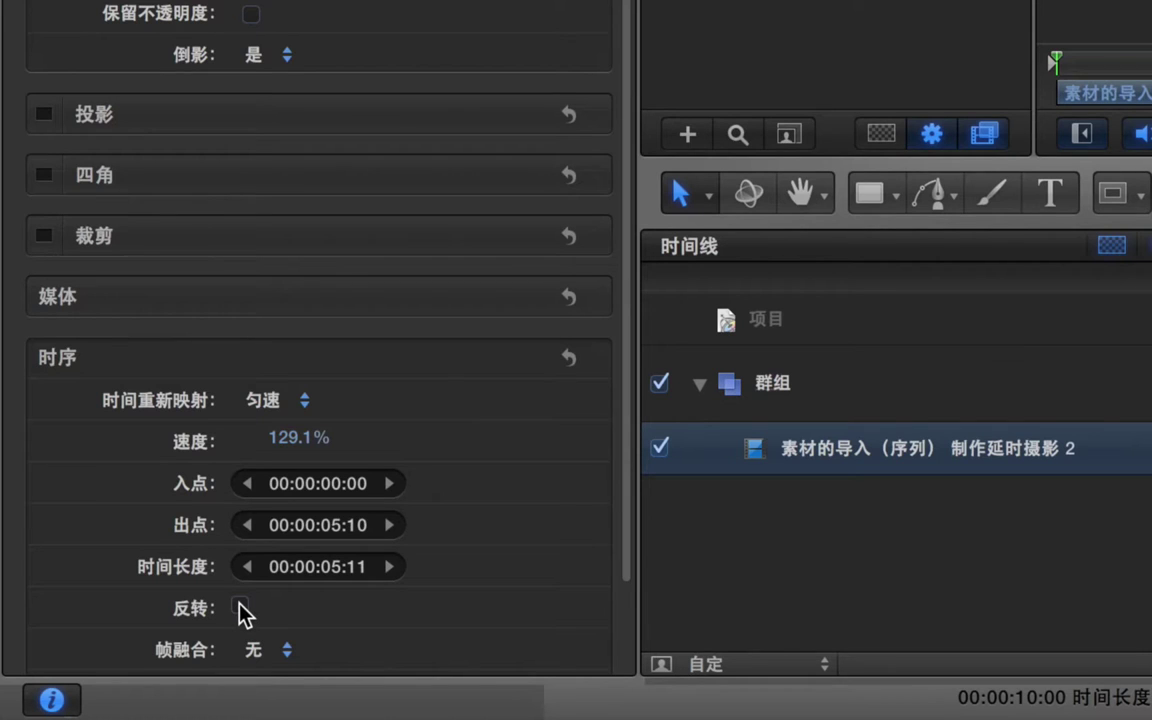
Review the clip's 帧融合 options without changing them, and delete the clip from 群组
left_click(255, 650)
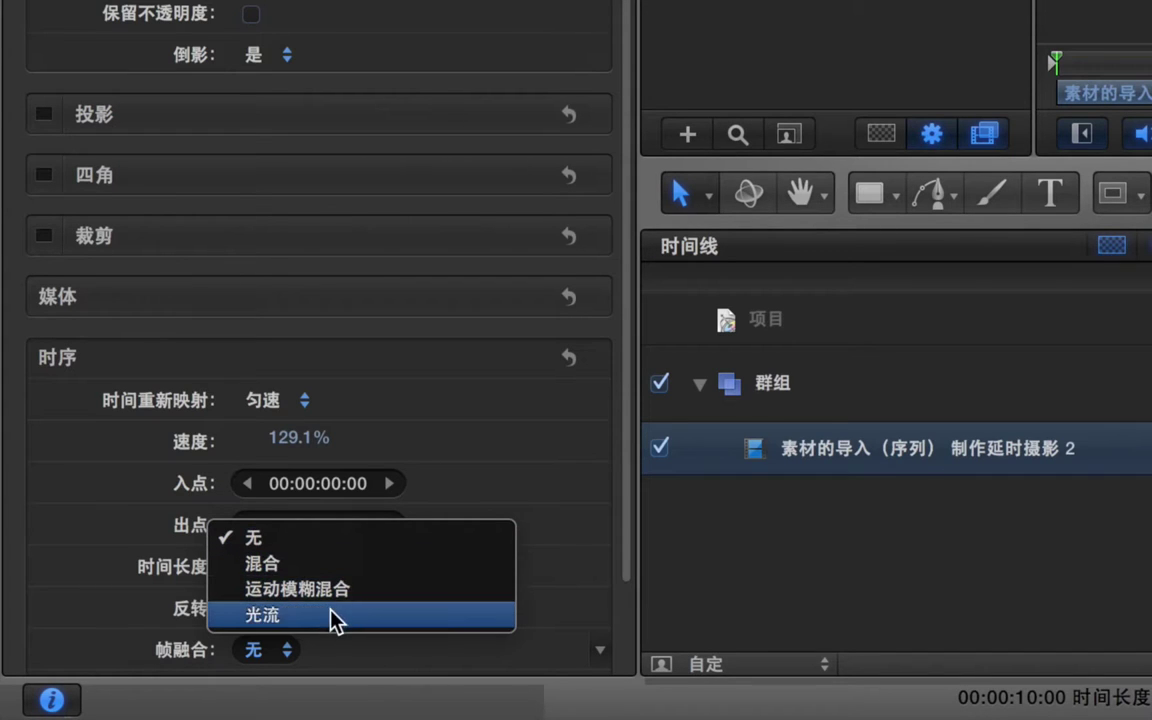
left_click(550, 549)
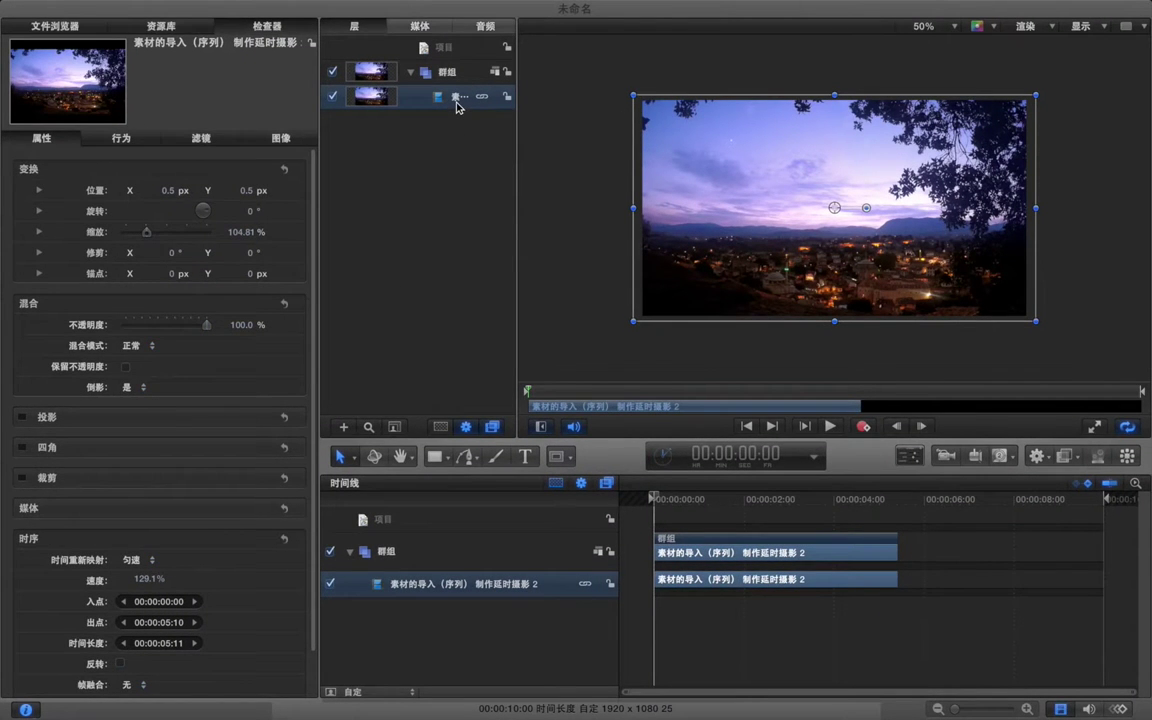
key("Delete")
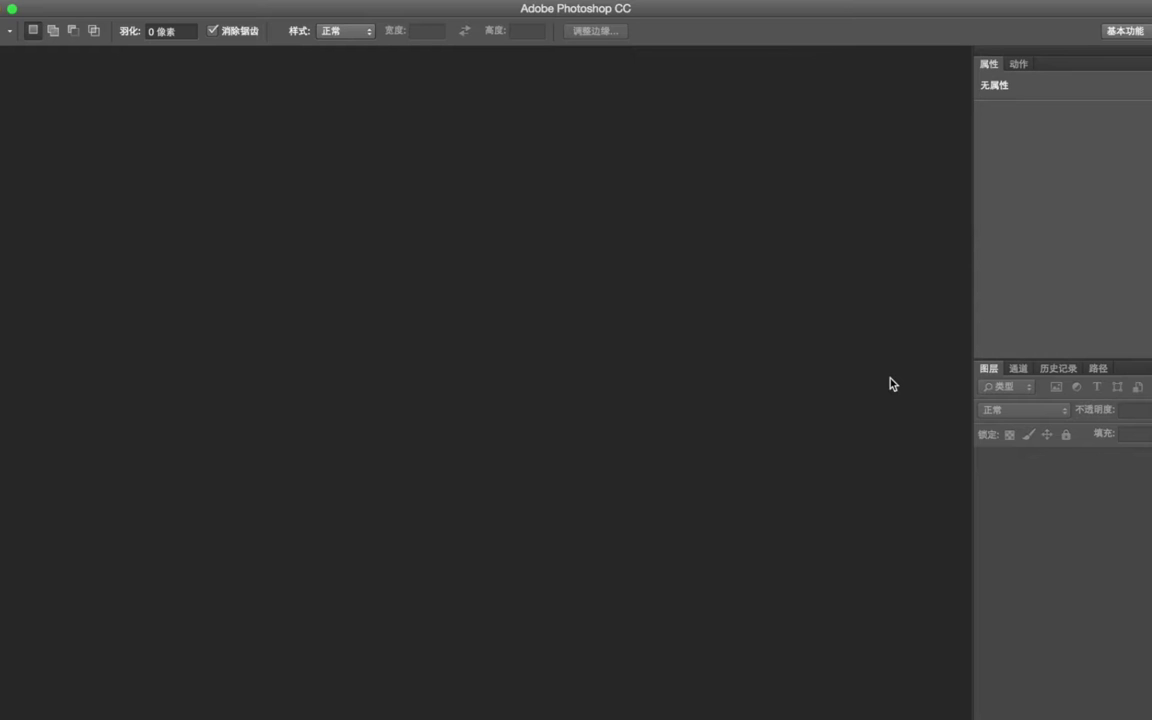
In Photoshop, create a new 400 × 400 pixel document at 72 pixels/inch and fill its background with light green
key("super+n")
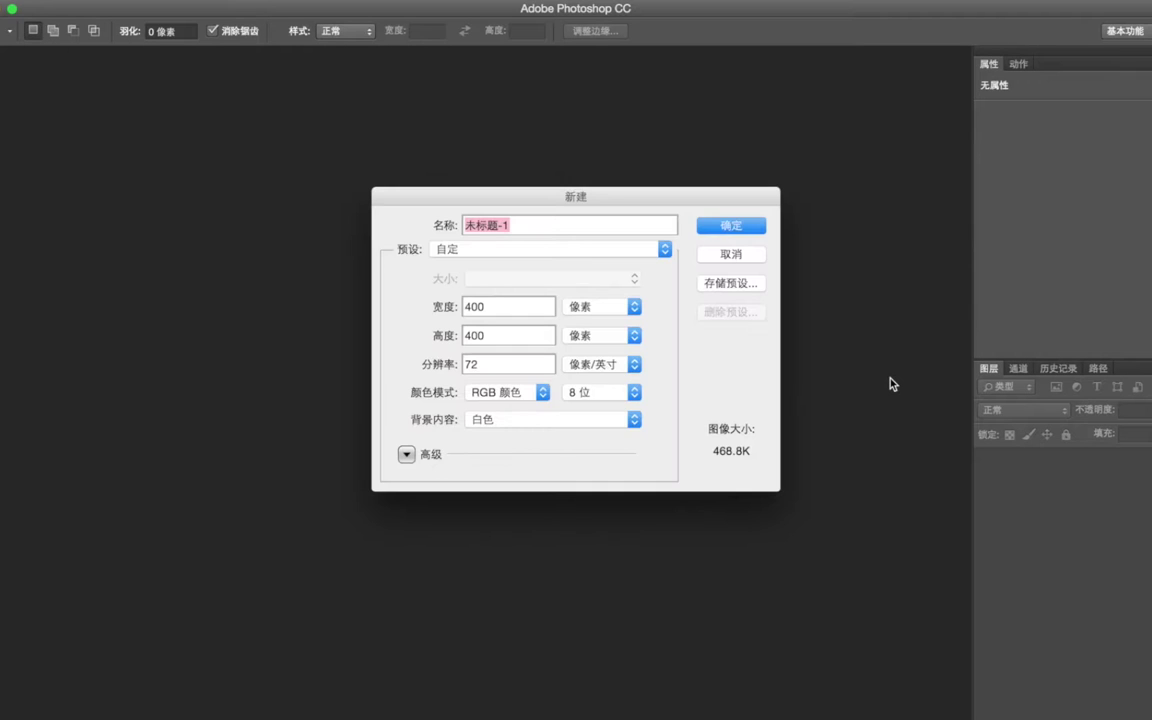
key("Escape")
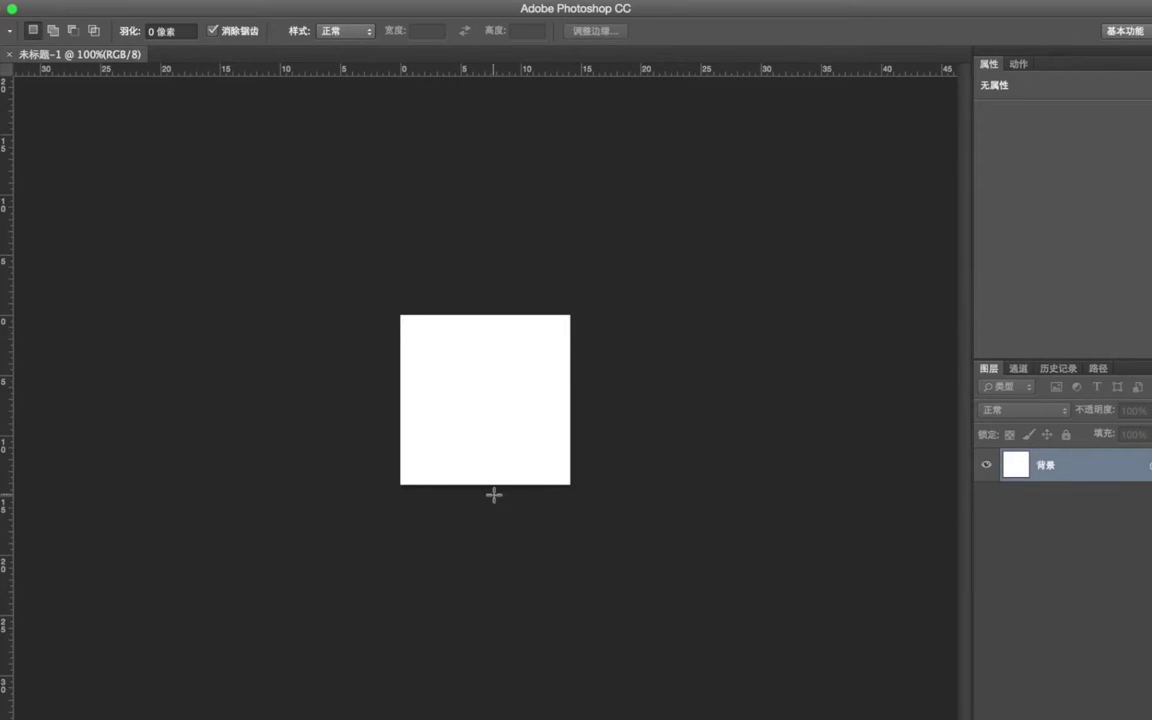
key("alt+BackSpace")
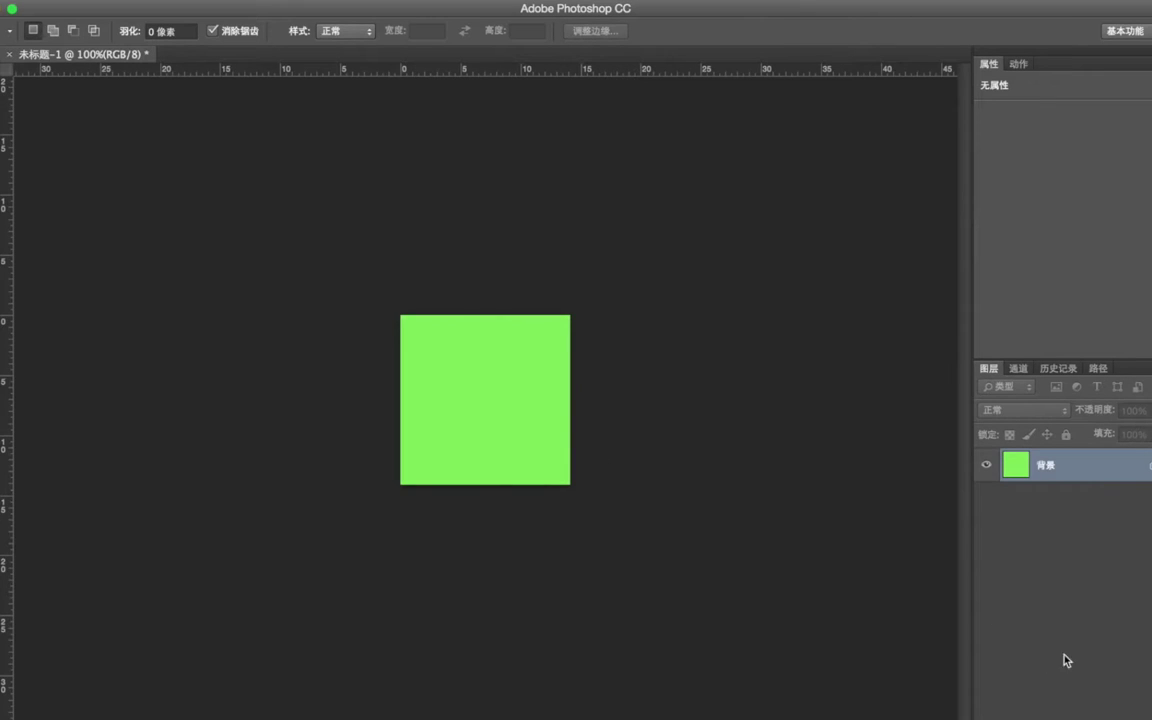
Add five empty layers above the green background
key("ctrl+alt+shift+n")
key("ctrl+alt+shift+n")
key("ctrl+alt+shift+n")
key("ctrl+alt+shift+n")
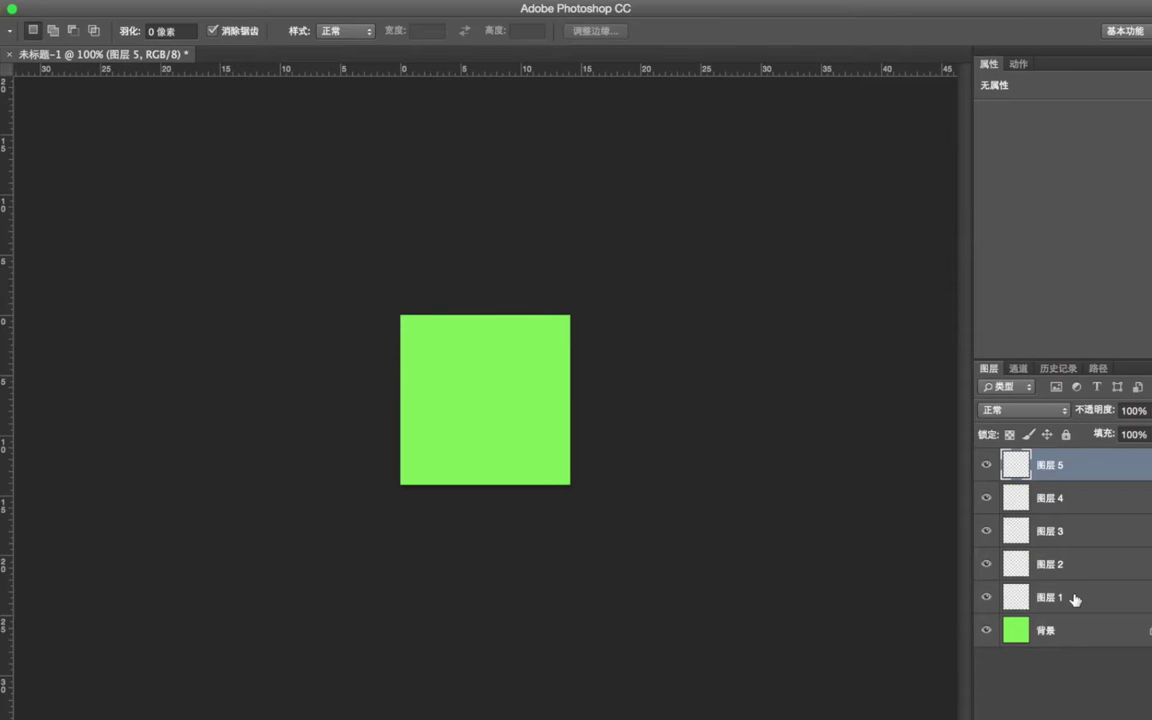
Fill 图层 1 through 图层 5 with teal, greyish beige, dark purple, red and bright green respectively
left_click(1075, 599)
left_click(748, 202)
key("ctrl+BackSpace")
key("alt+bracketright")
left_click(769, 203)
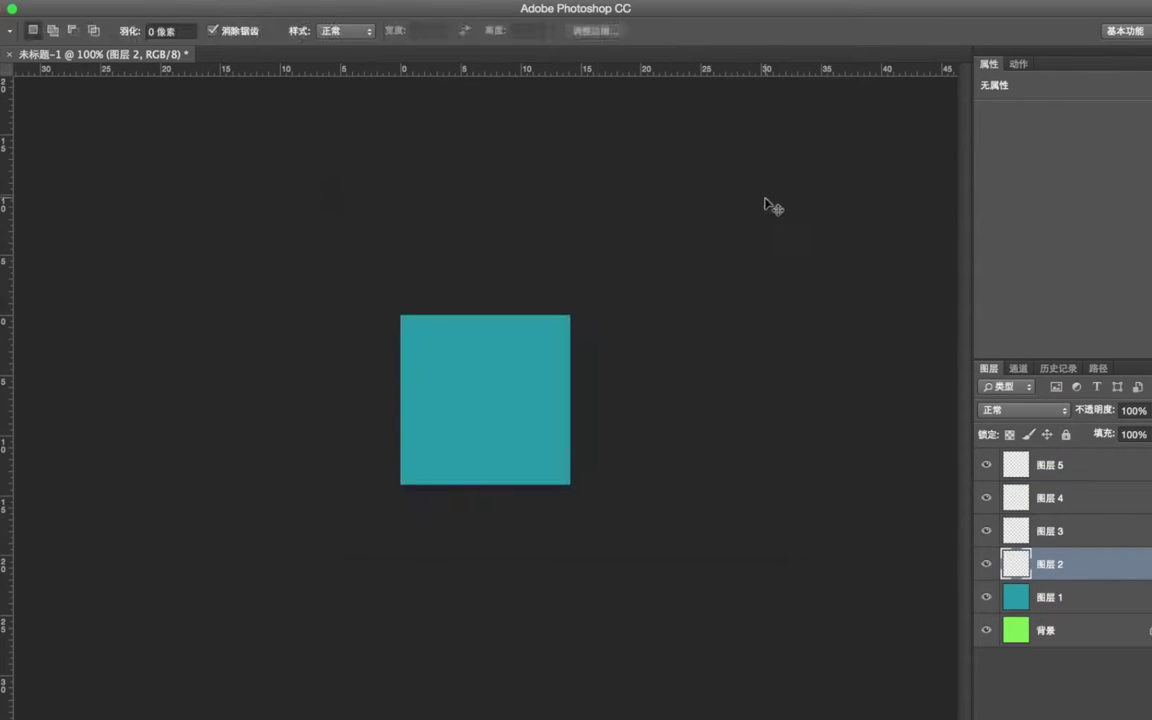
key("ctrl+BackSpace")
key("alt+bracketright")
left_click(748, 202)
key("ctrl+BackSpace")
key("alt+bracketright")
left_click(597, 215)
left_click(748, 202)
key("ctrl+BackSpace")
key("alt+bracketright")
left_click(748, 202)
key("ctrl+BackSpace")
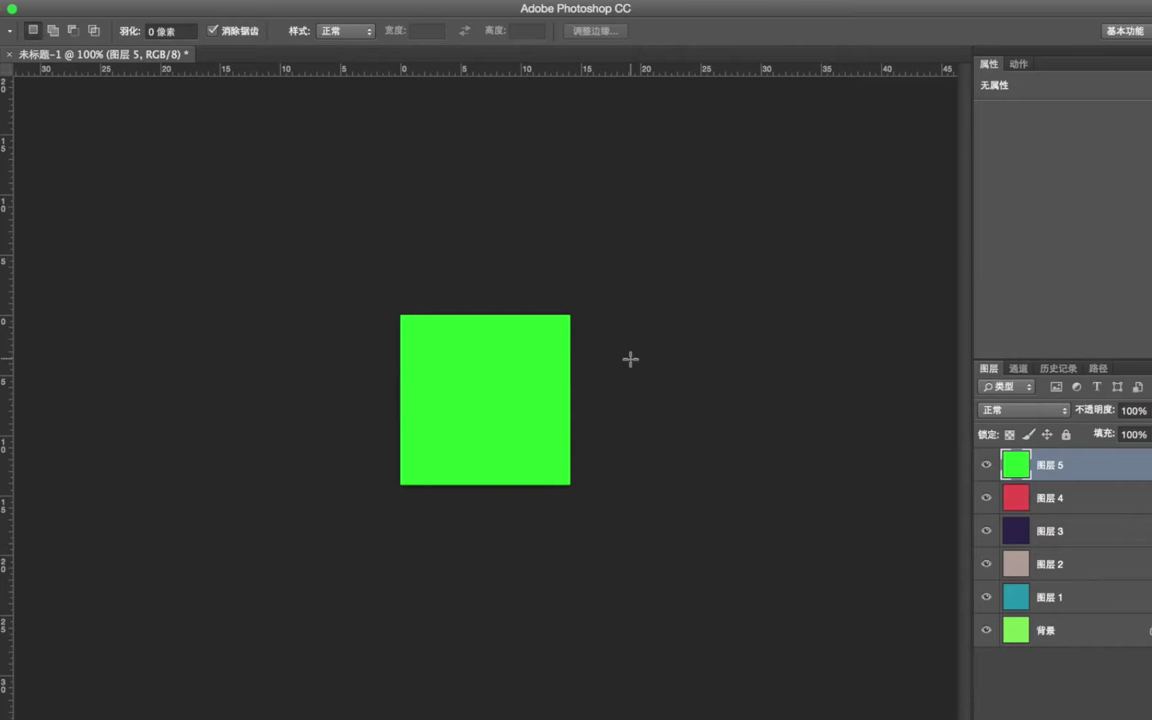
Save the layered document to the 桌面 folder as 未标题-1.psd in Photoshop format
key("ctrl+s")
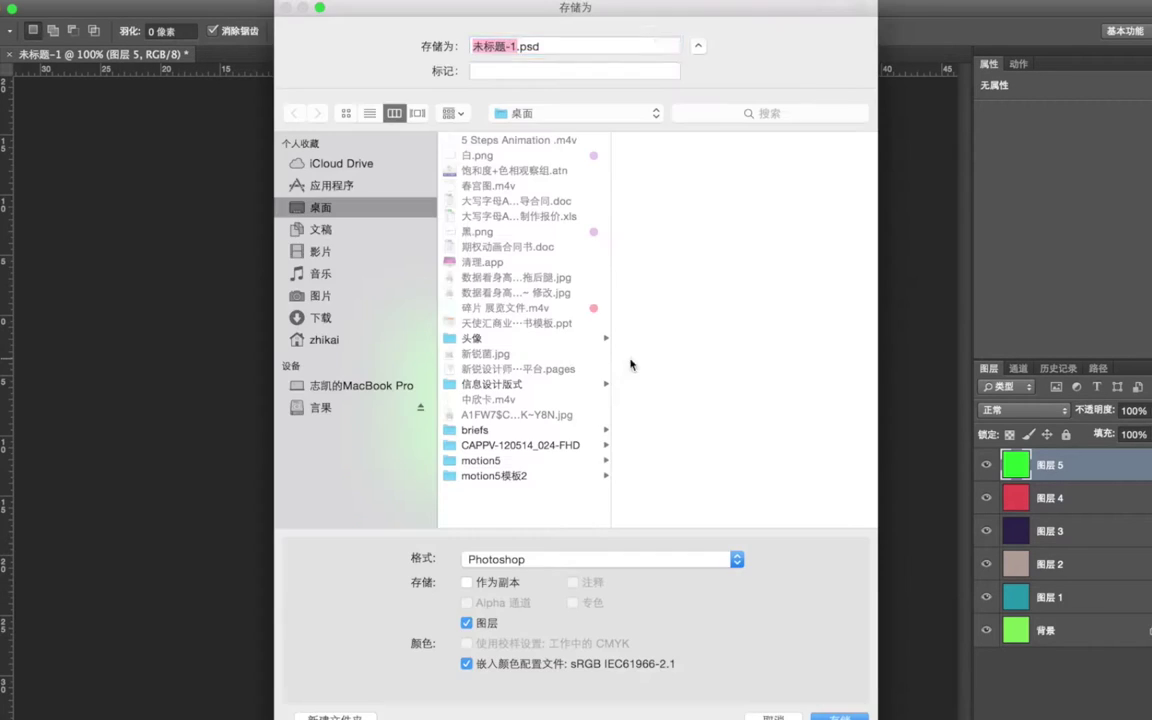
left_click(812, 710)
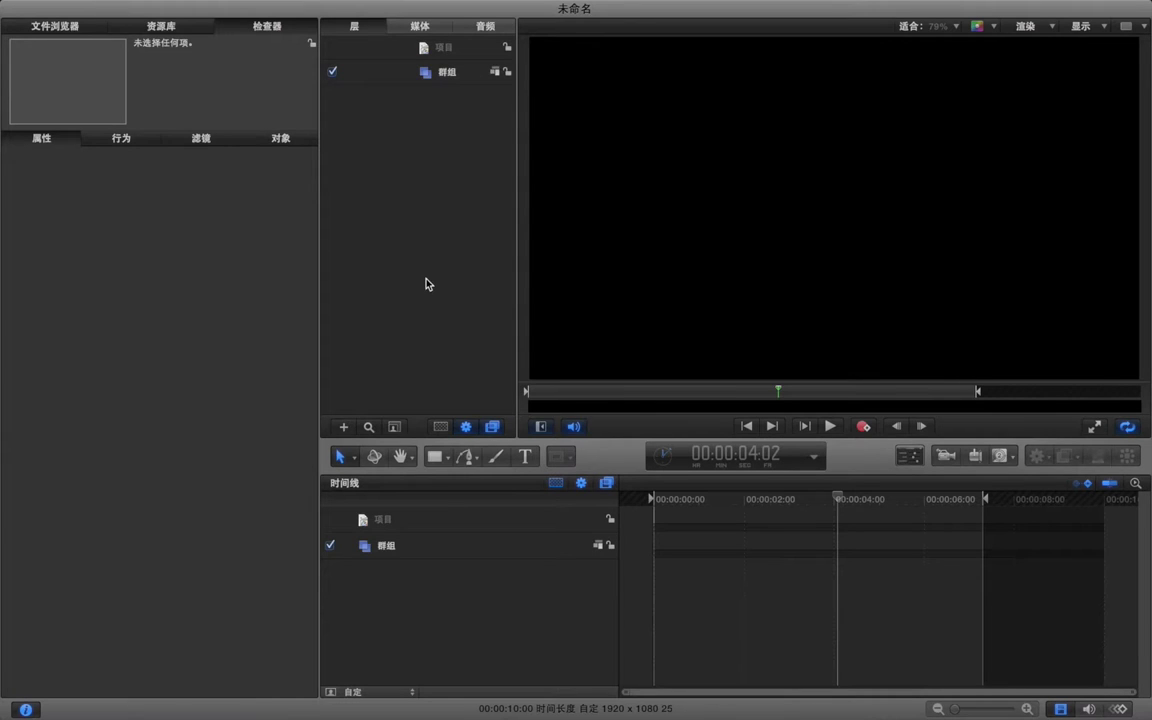
Back in Motion, import 未标题-1.psd from the 桌面 folder into 群组 using the 导入所有层 option
left_click(78, 30)
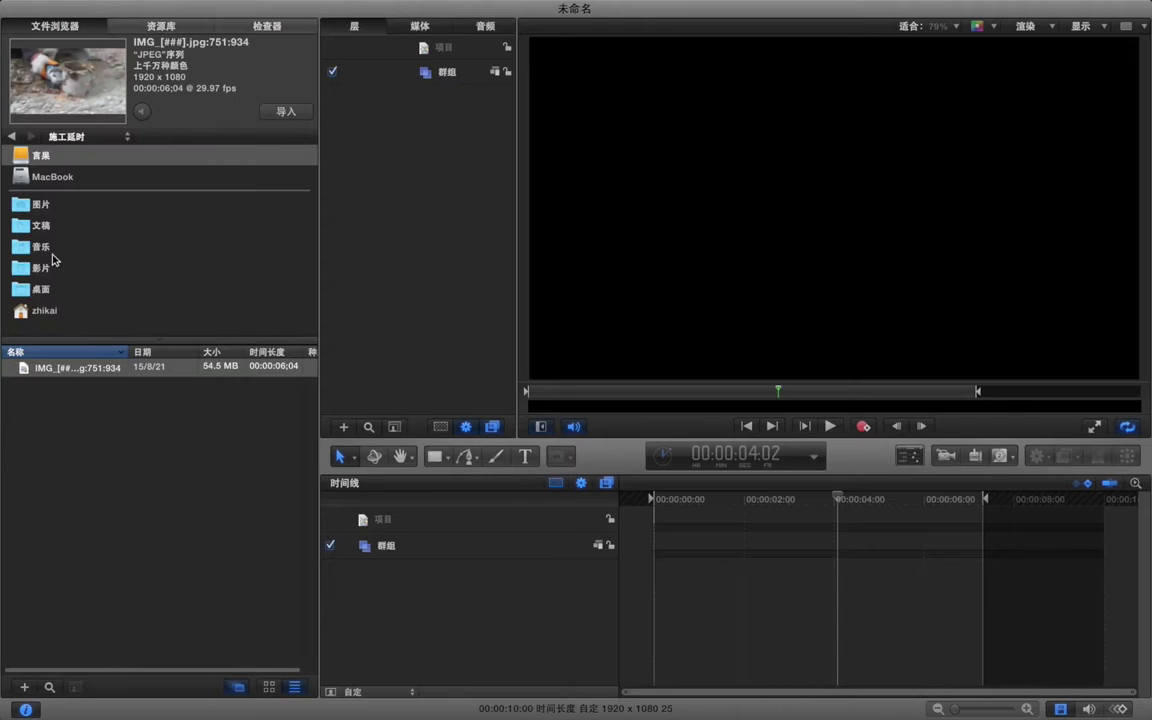
left_click(54, 290)
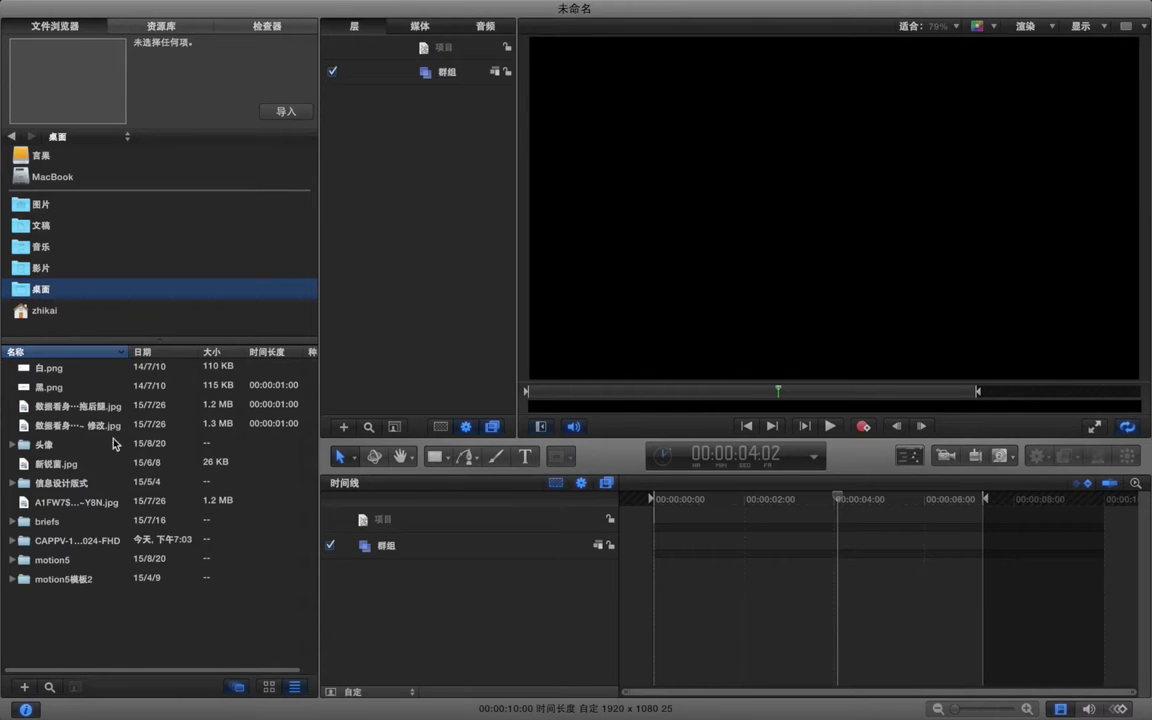
left_click(74, 466)
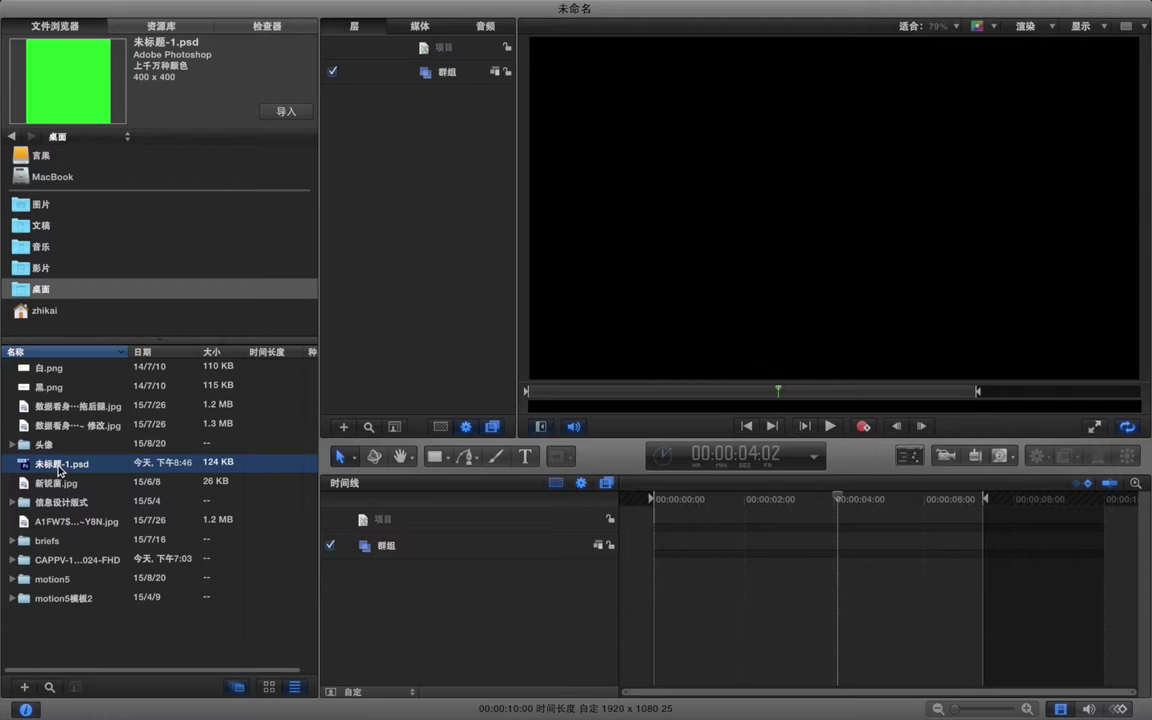
left_click_drag(60, 470, 437, 73)
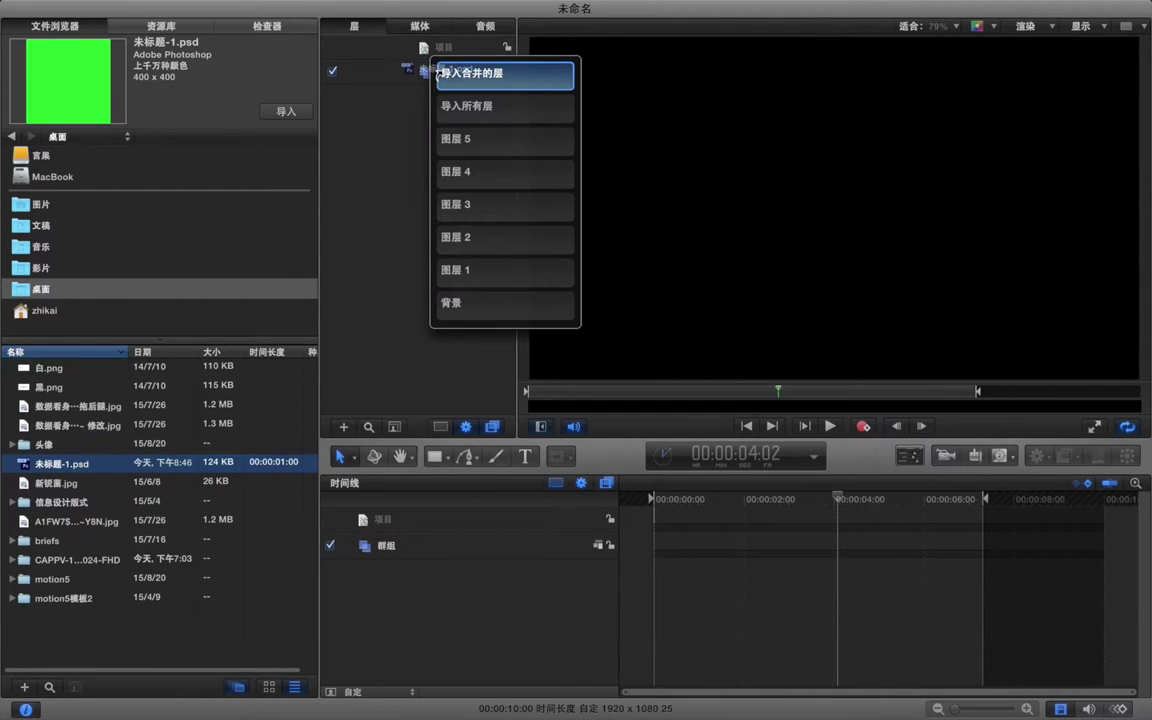
left_click_drag(437, 73, 473, 85)
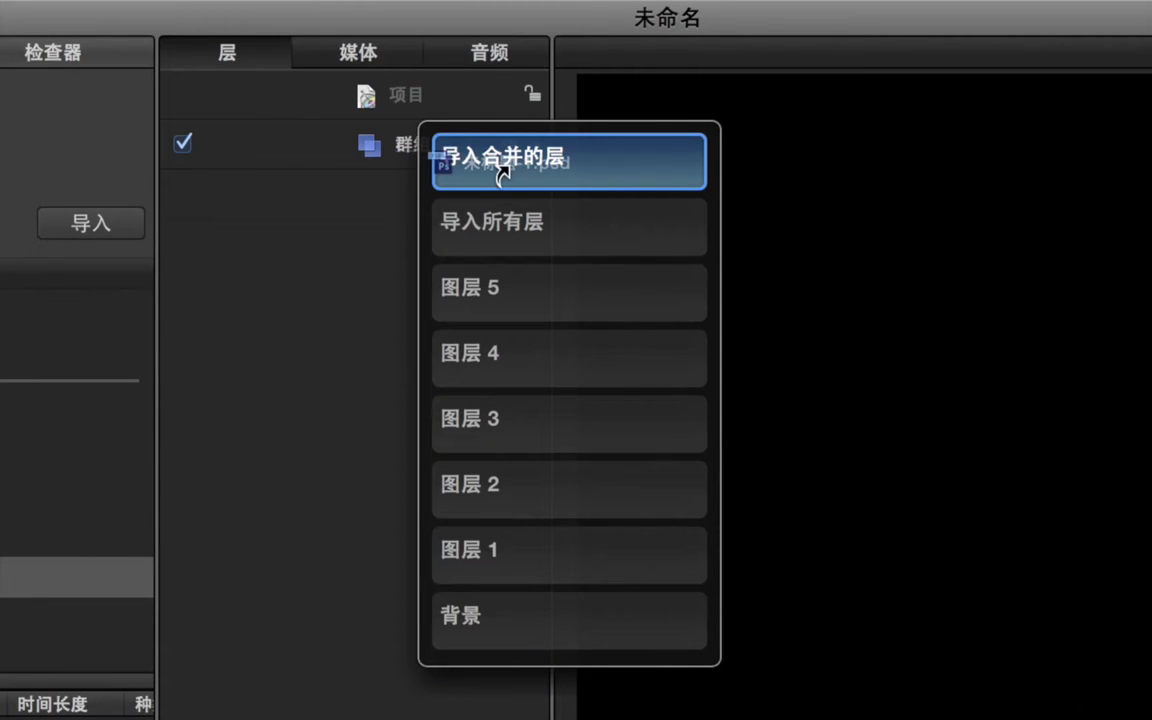
left_click_drag(502, 173, 508, 228)
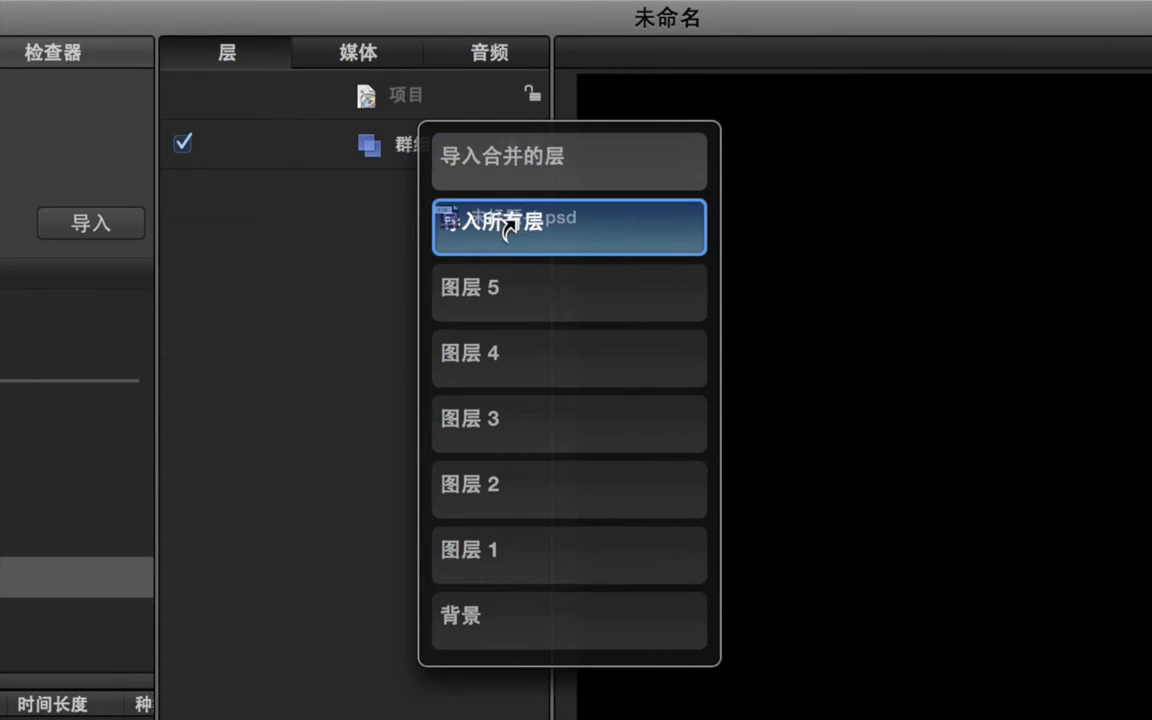
mouse_move(508, 228)
left_mouse_down()
mouse_move(517, 612)
mouse_move(532, 258)
mouse_move(489, 231)
left_mouse_up()
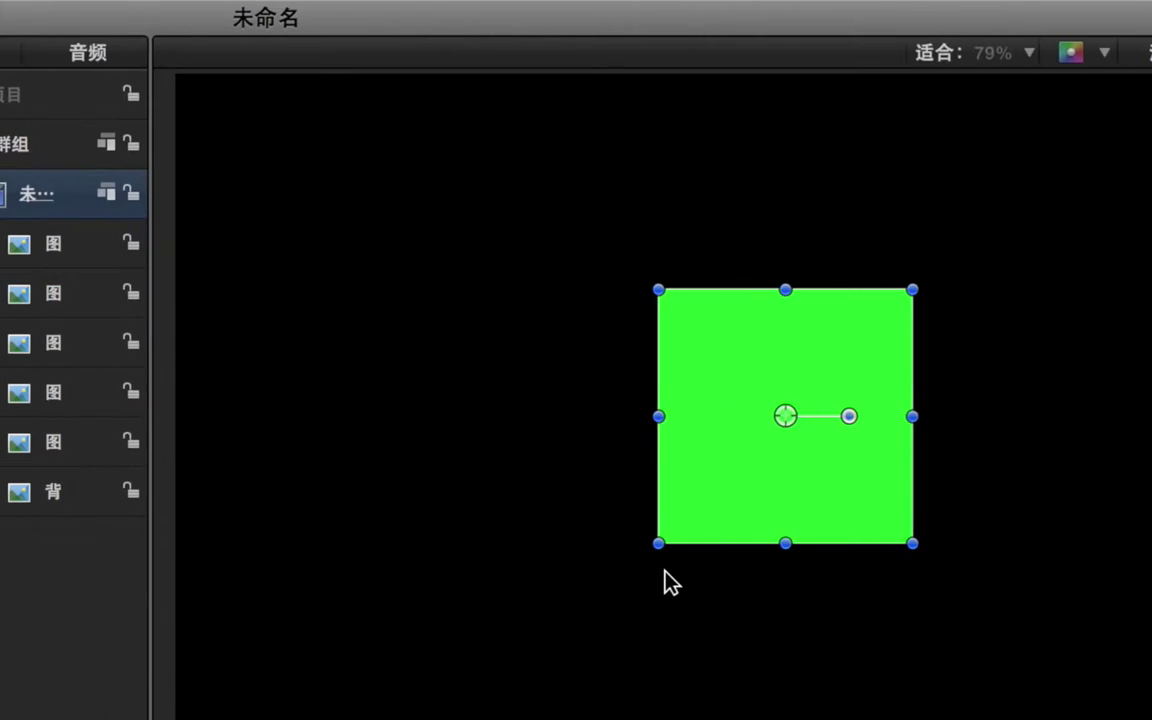
Hide the beige, dark purple and red layers of the imported PSD, and move the bright green square on the canvas
left_click(1065, 581)
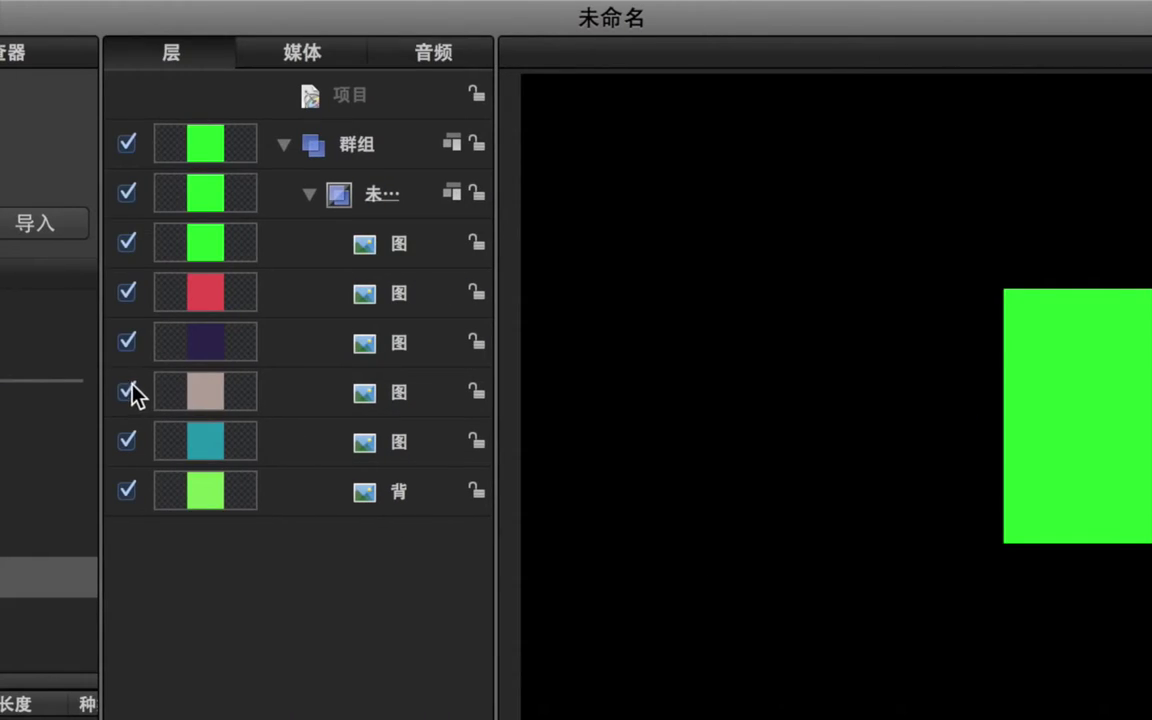
left_click(127, 392)
left_click(127, 342)
left_click(128, 292)
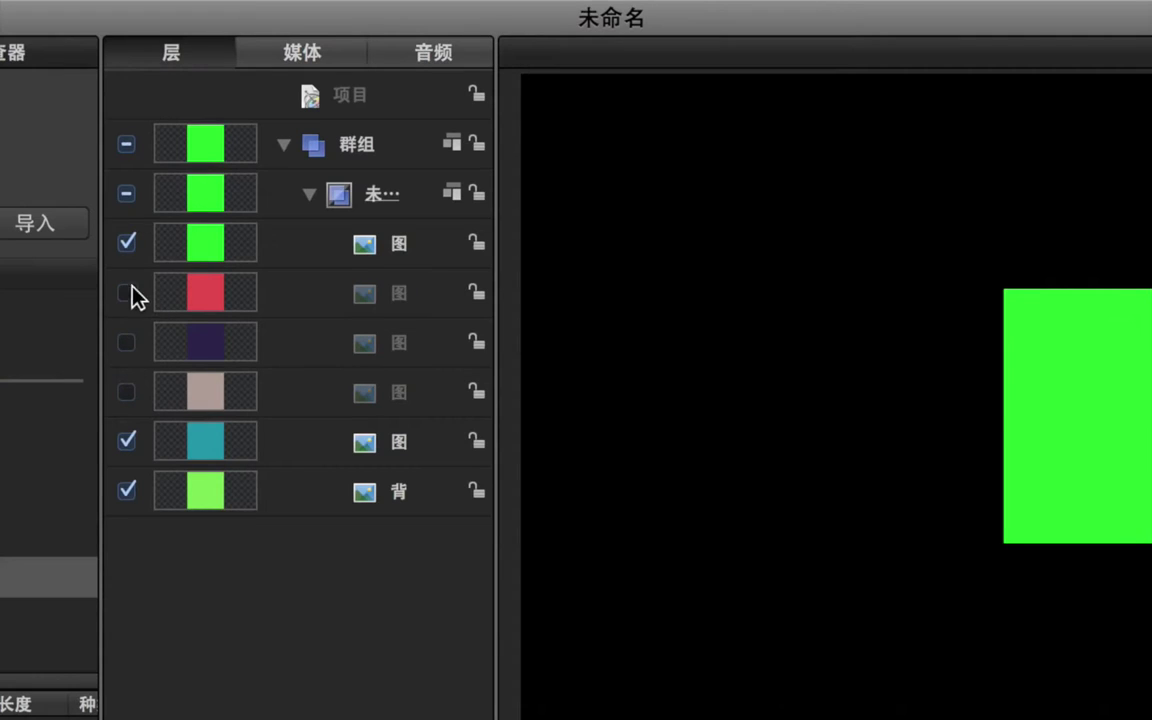
left_click(307, 254)
left_click_drag(1015, 390, 750, 352)
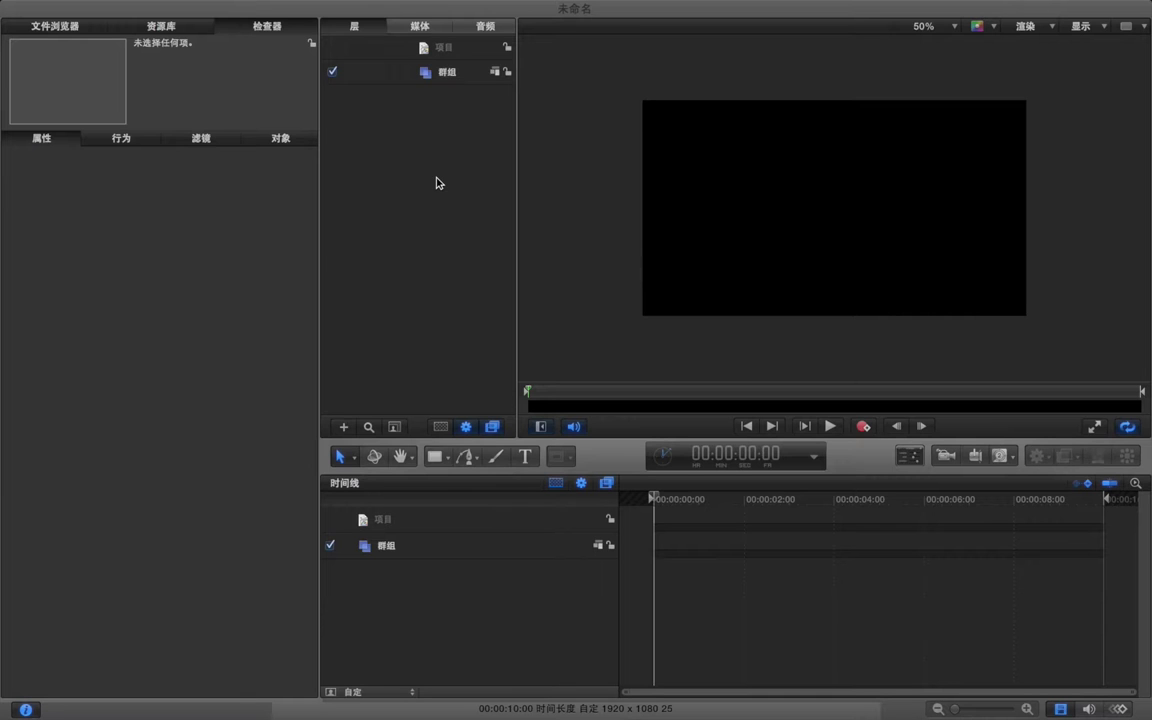
Switch to Adobe Bridge, look through the photos in the 拍摄图片 folder and select all of them
left_click(206, 695)
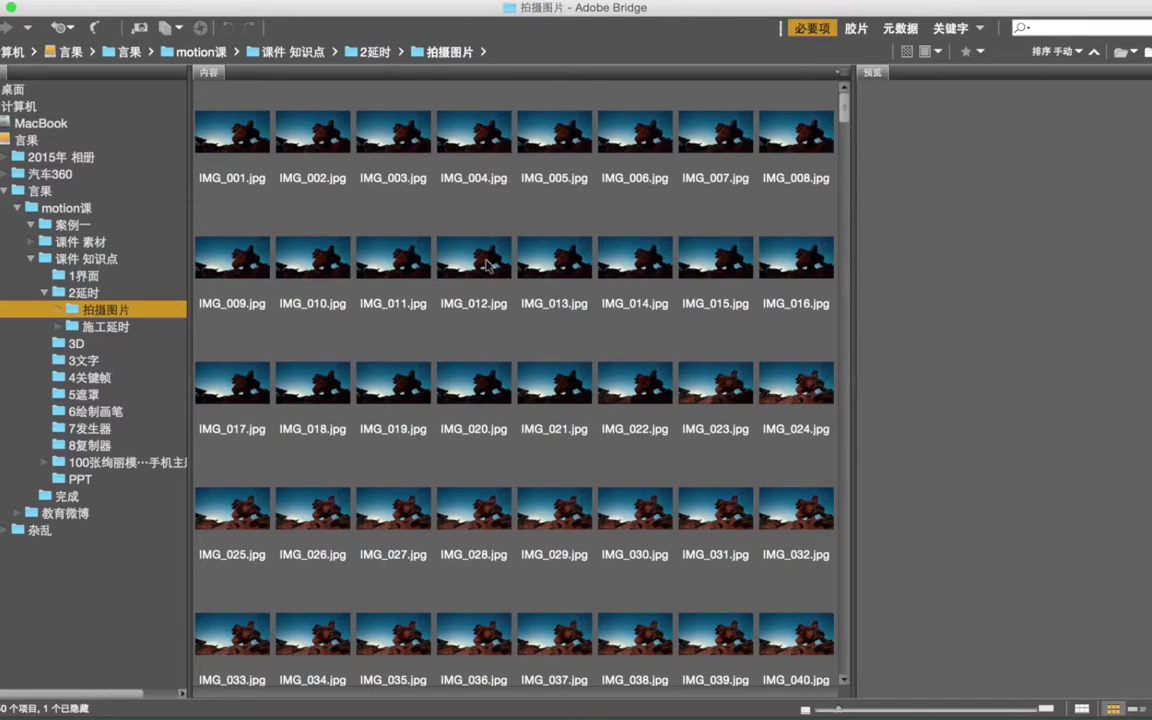
scroll(487, 263, "down", 20)
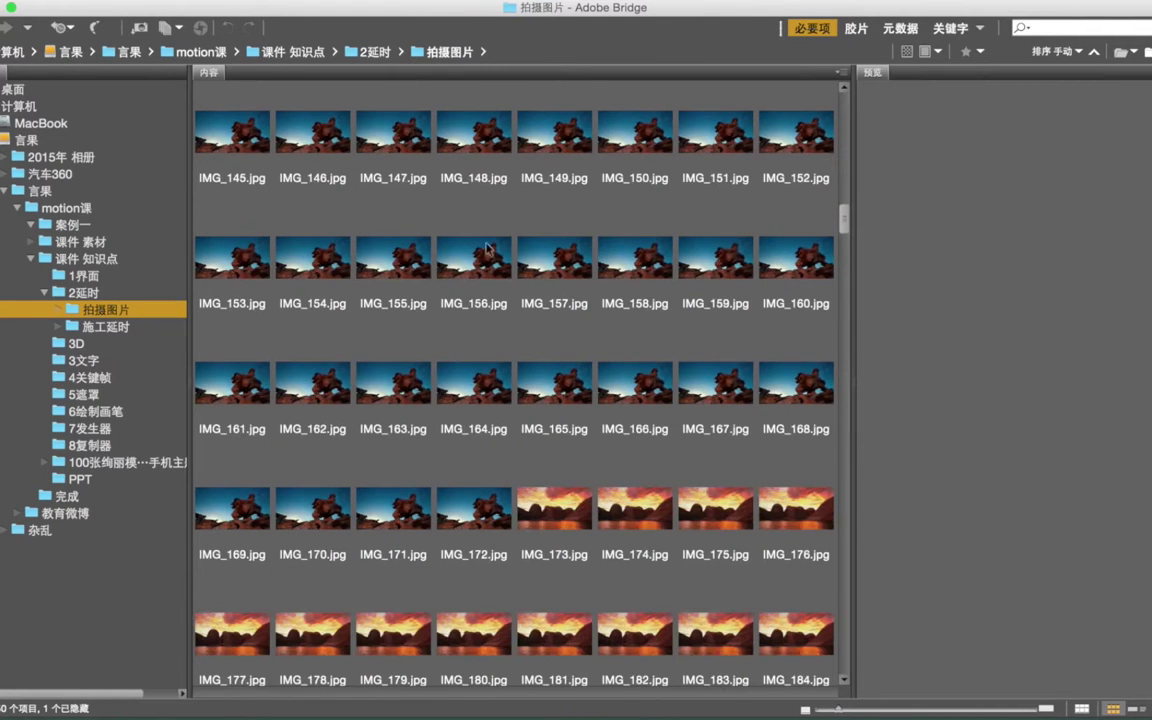
scroll(487, 248, "down", 20)
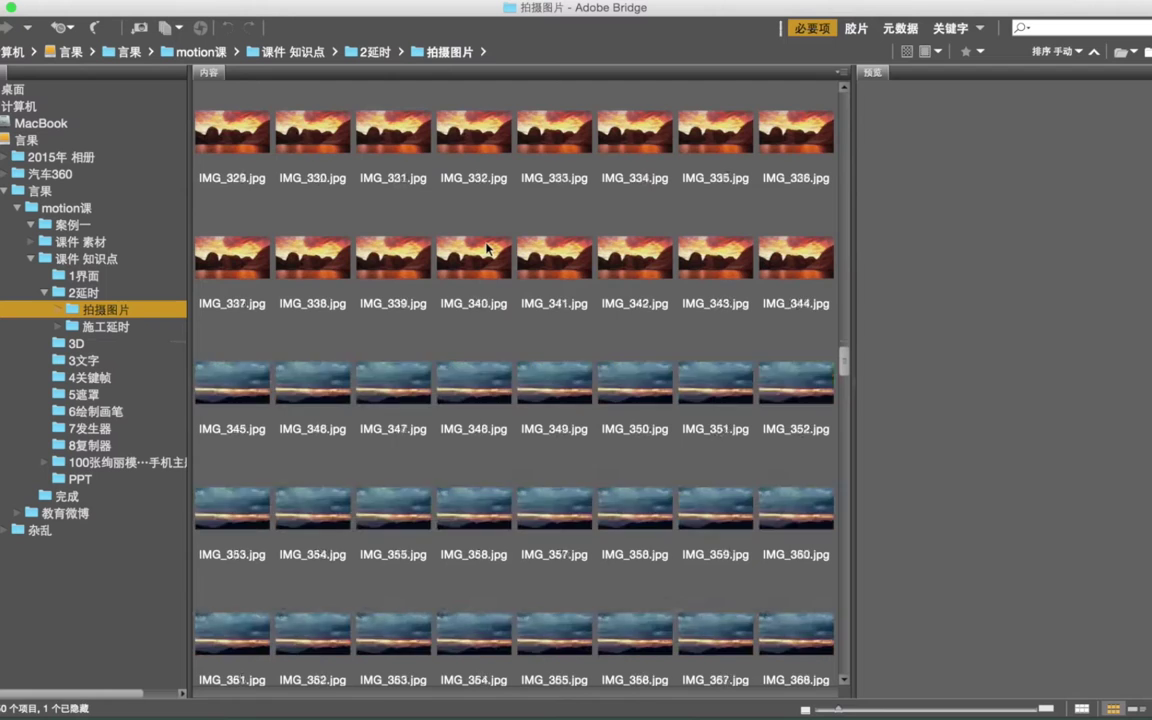
scroll(487, 248, "down", 20)
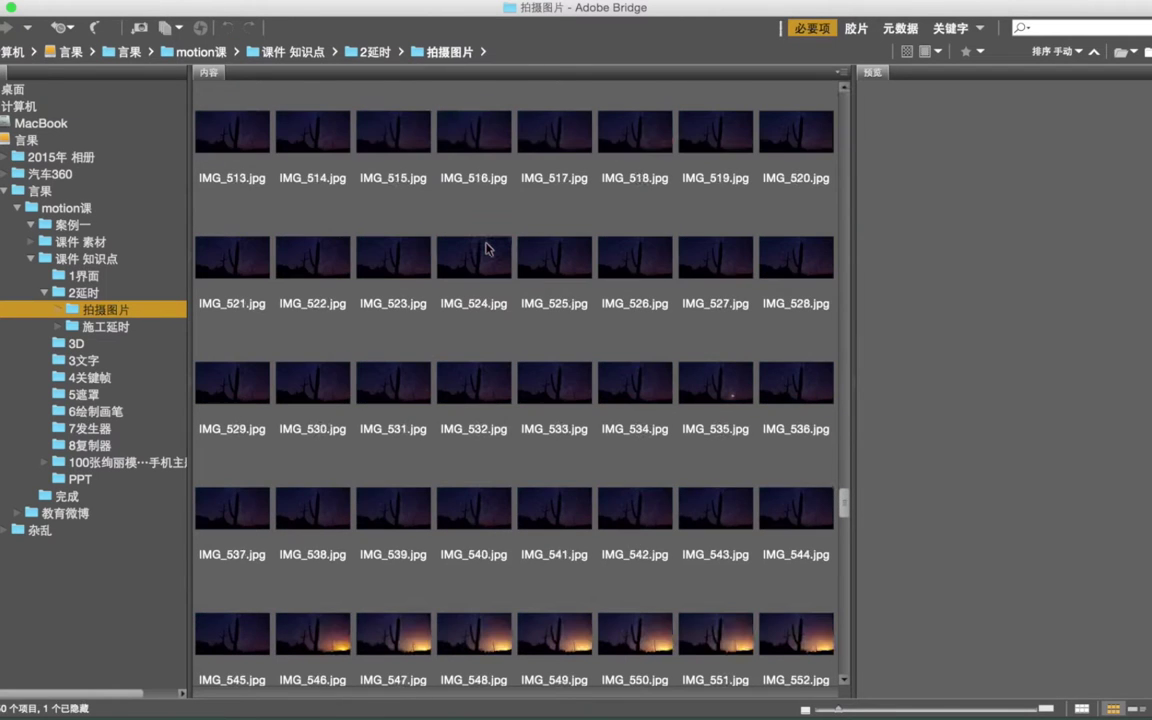
scroll(487, 248, "down", 8)
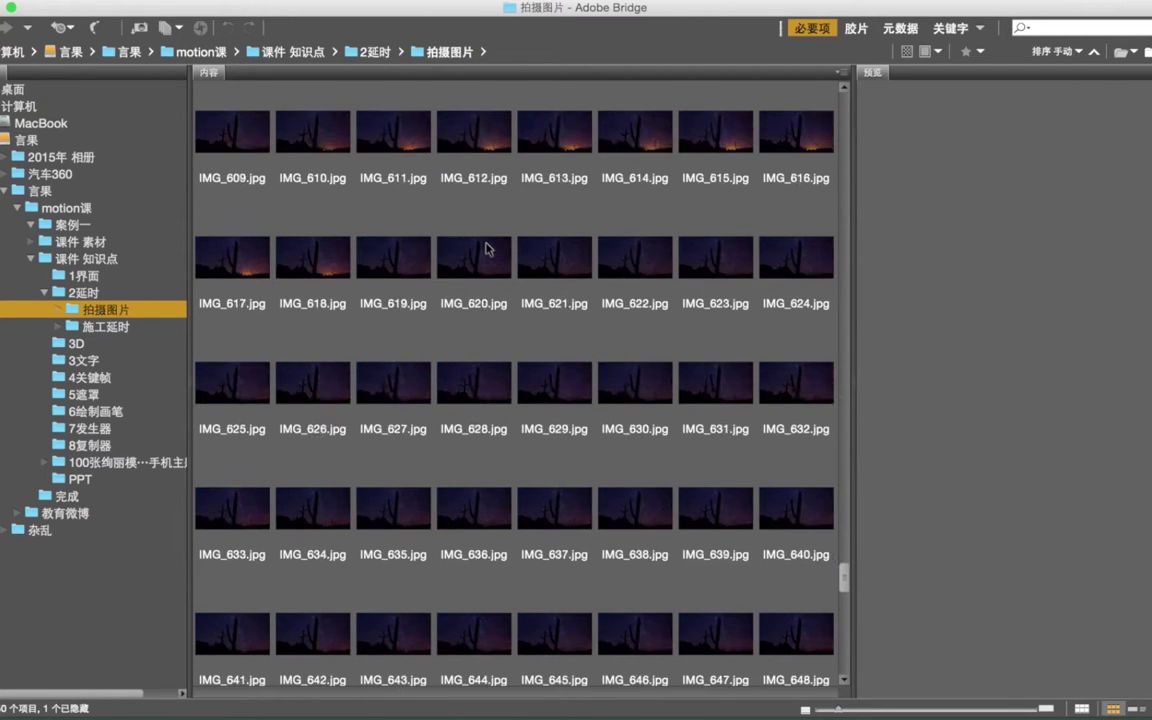
scroll(487, 248, "up", 19)
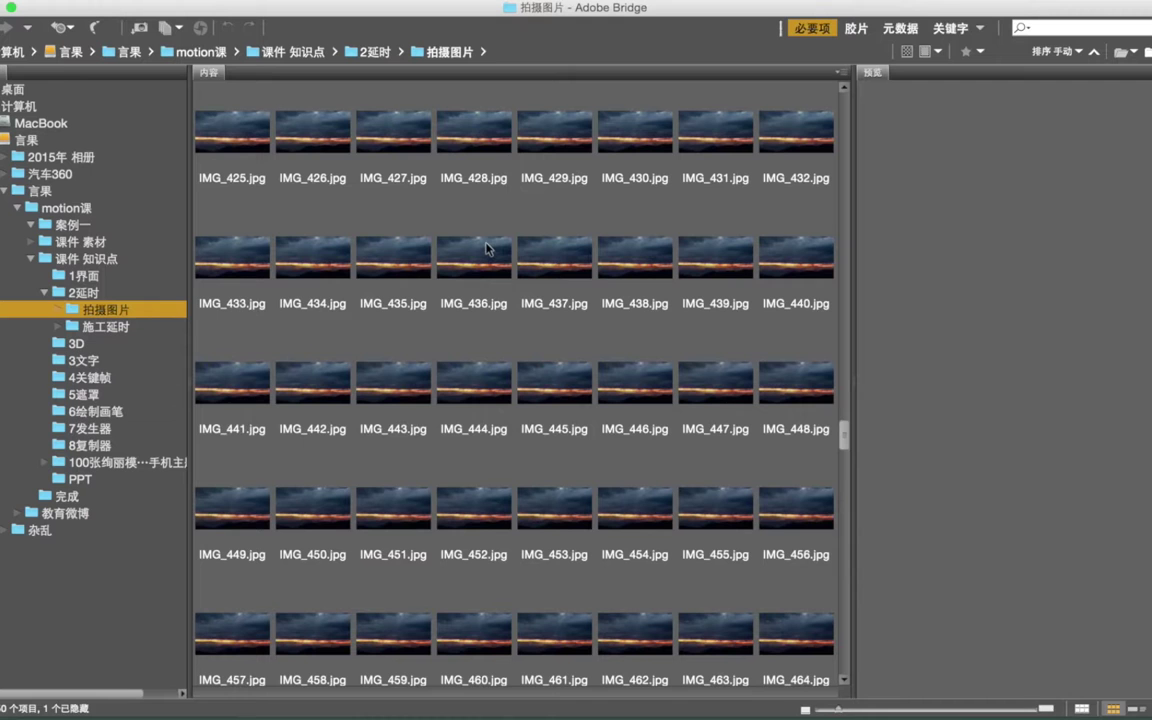
left_click(488, 252)
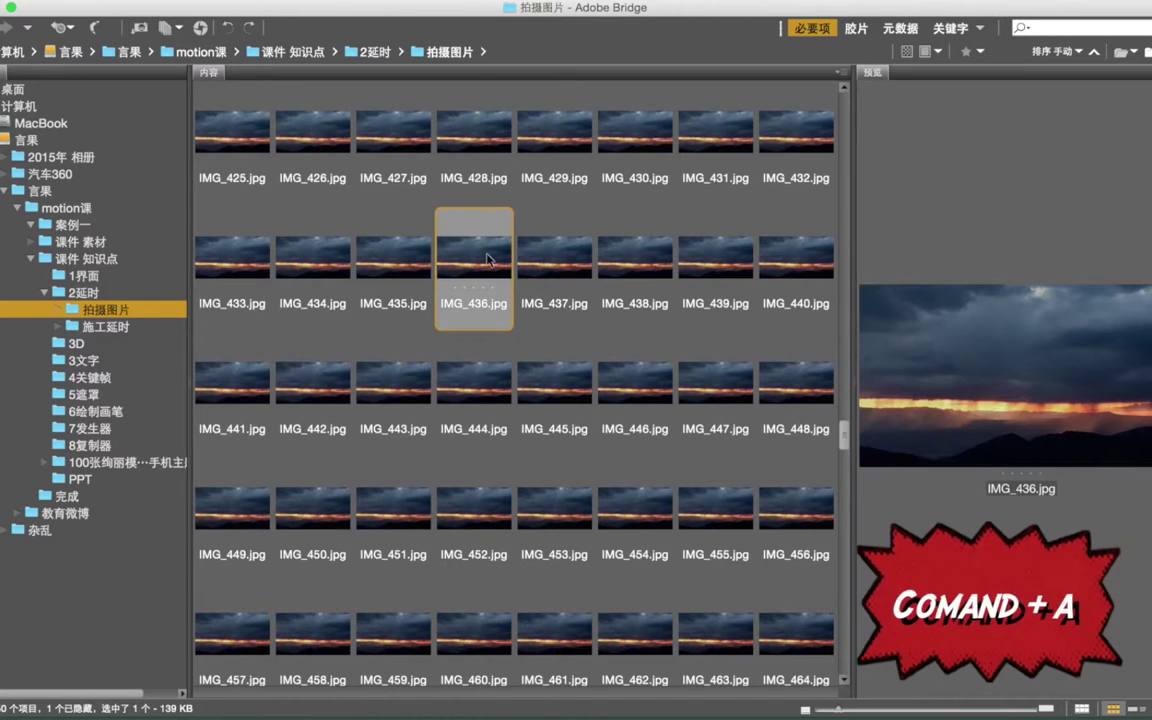
key("super+a")
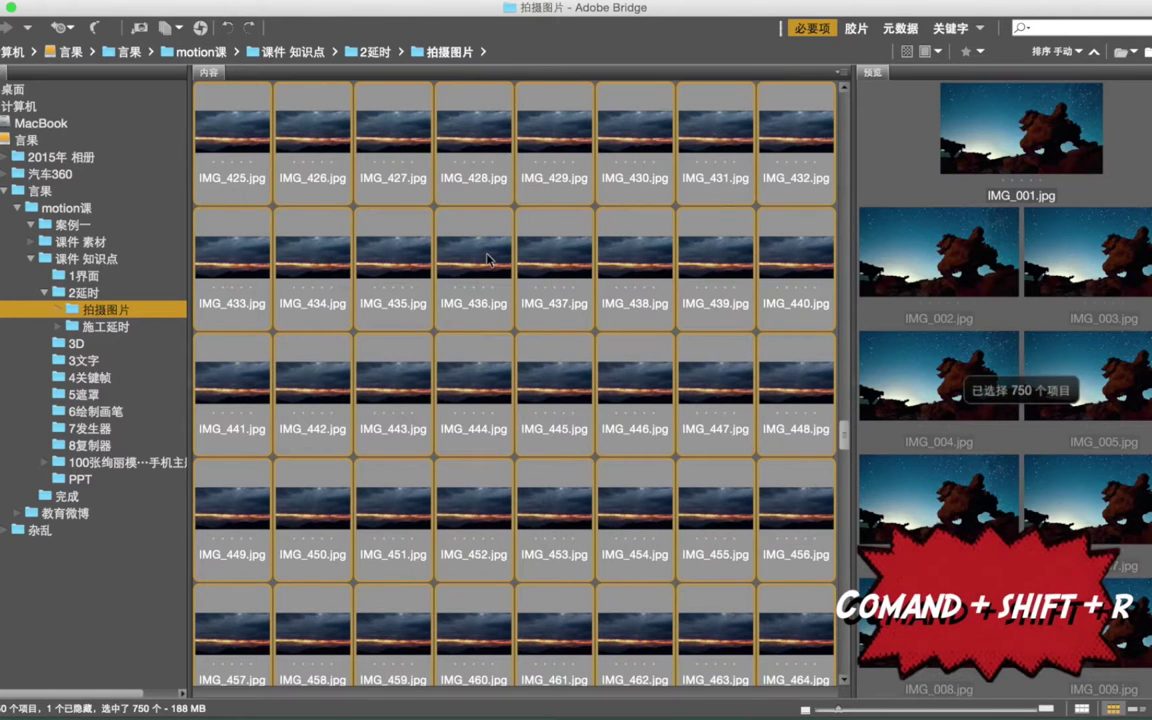
Start a batch rename of the selected photos and remove the IMG_ text part, keeping only 序列数字 in the new file name
key("super+shift+r")
left_click_drag(670, 155, 478, 148)
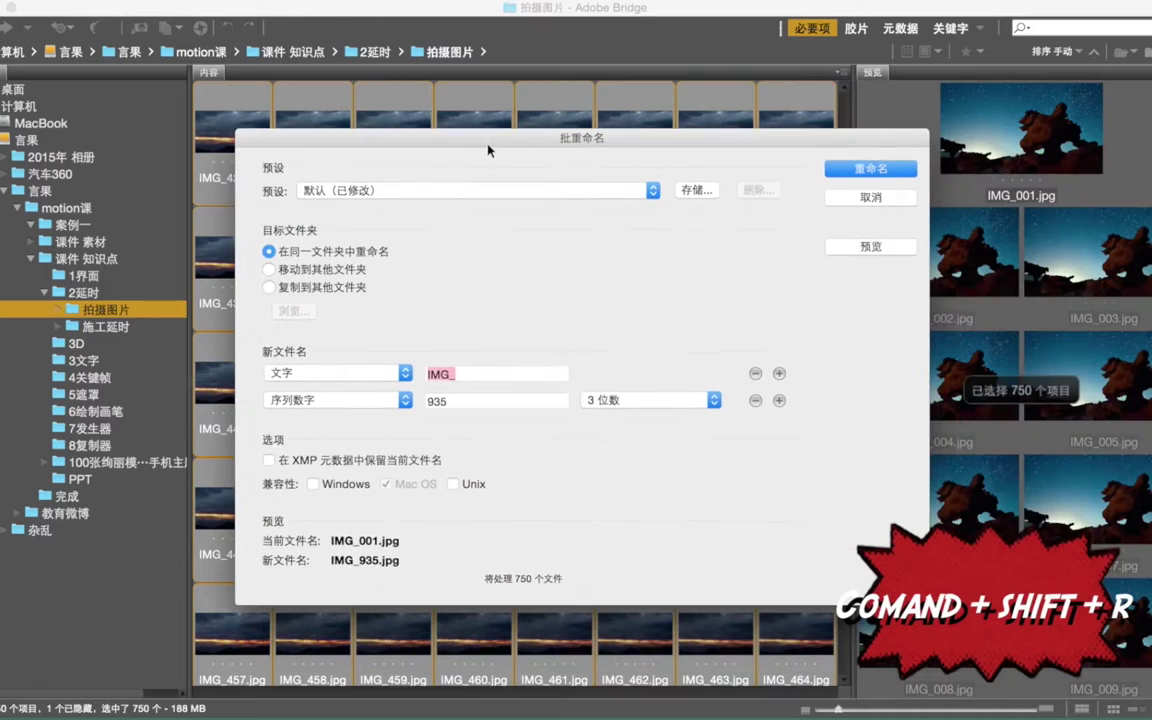
left_click(756, 374)
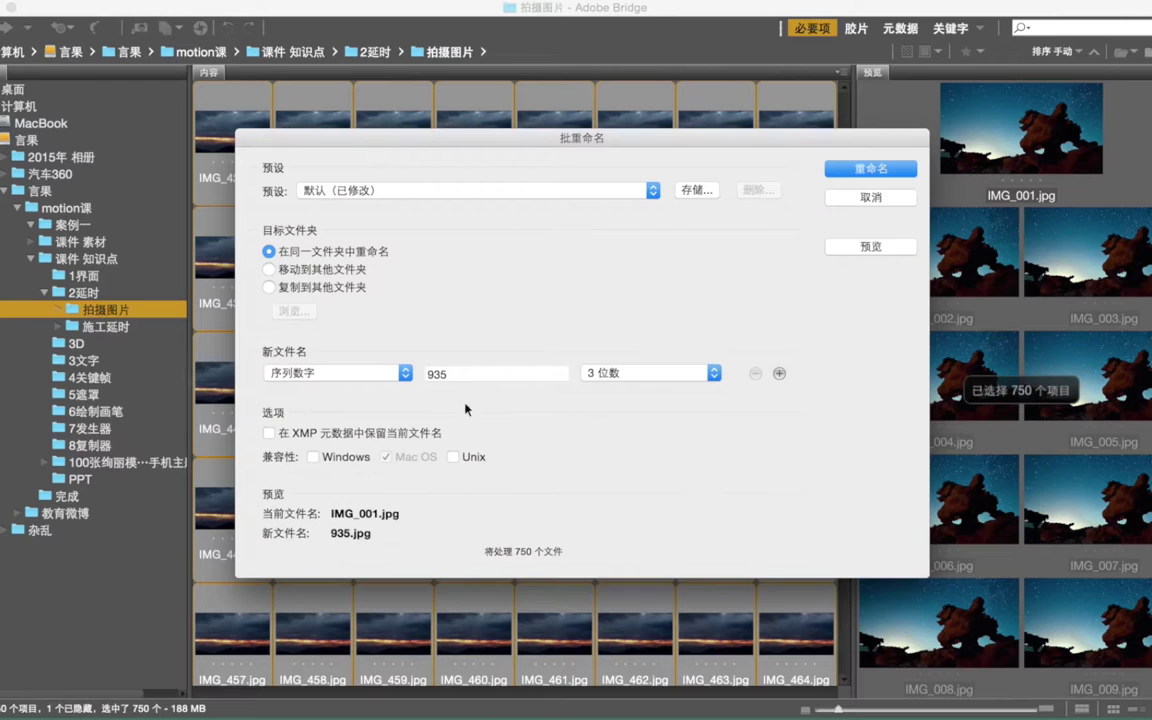
left_click(311, 374)
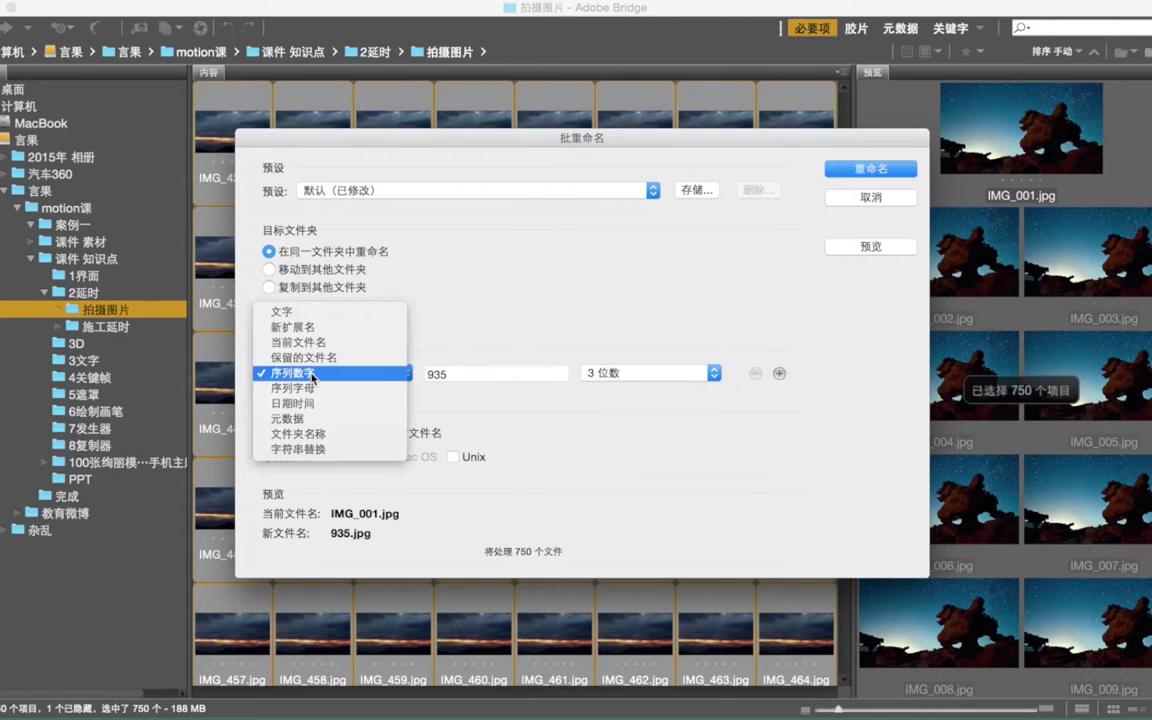
left_click(324, 374)
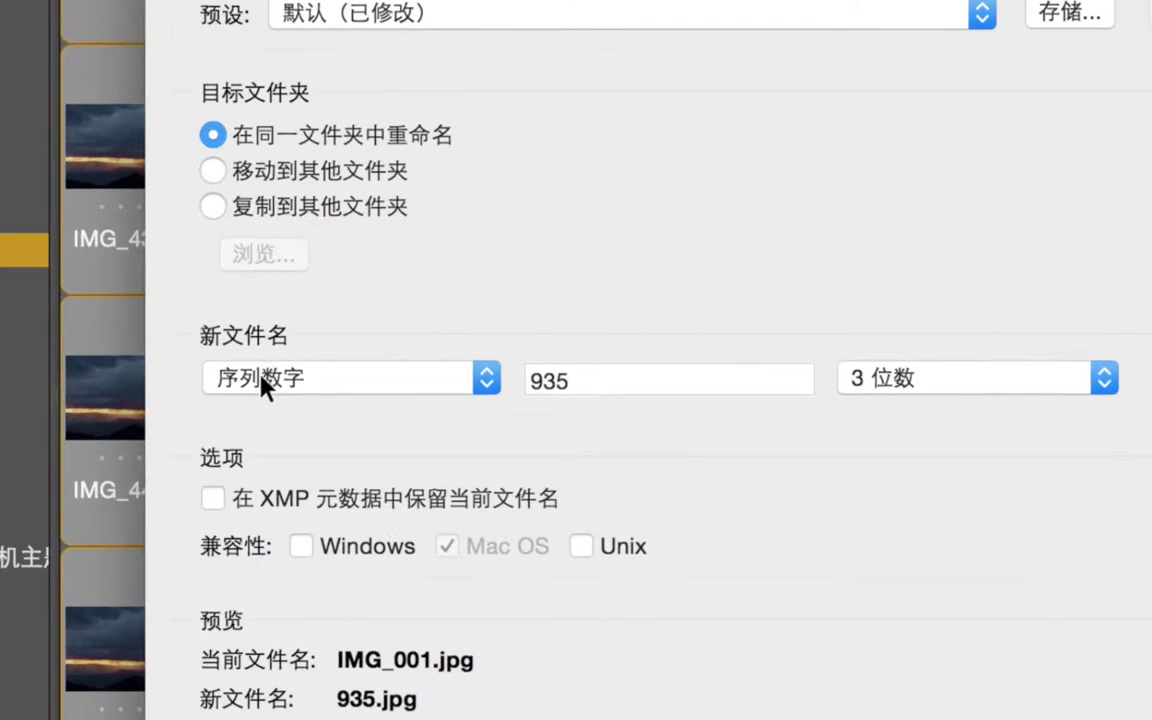
Start the sequence number at 1 with 4 位数 and rename the photos in the same folder
double_click(548, 380)
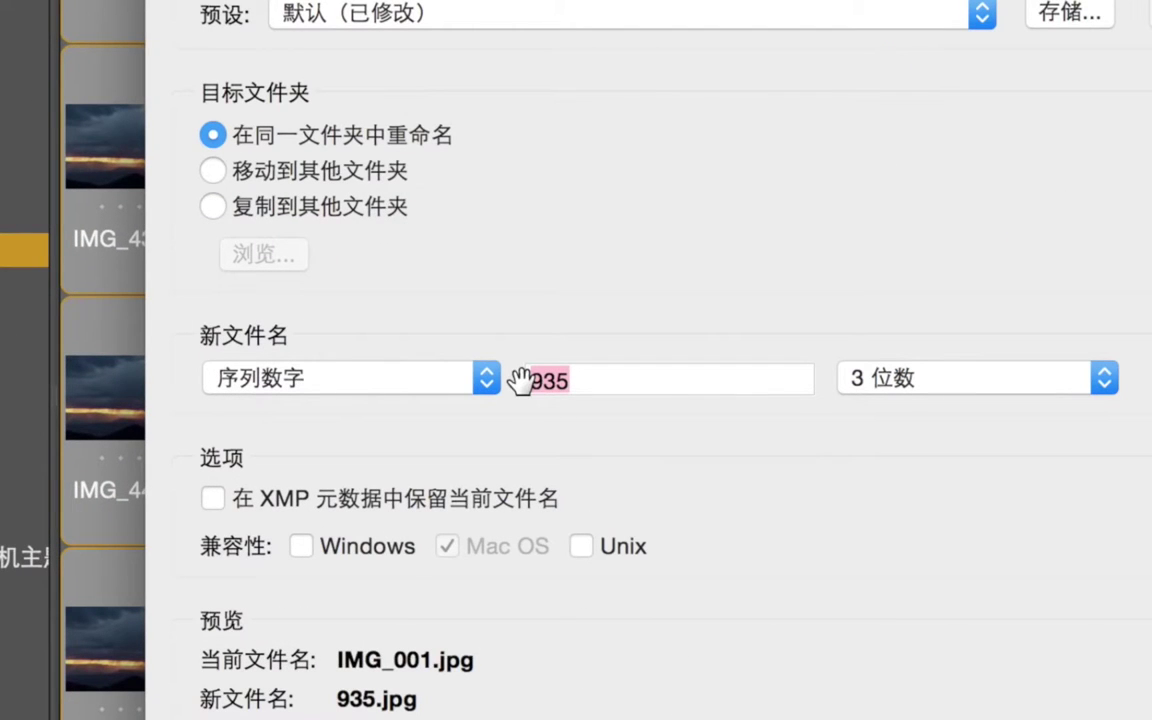
type("1")
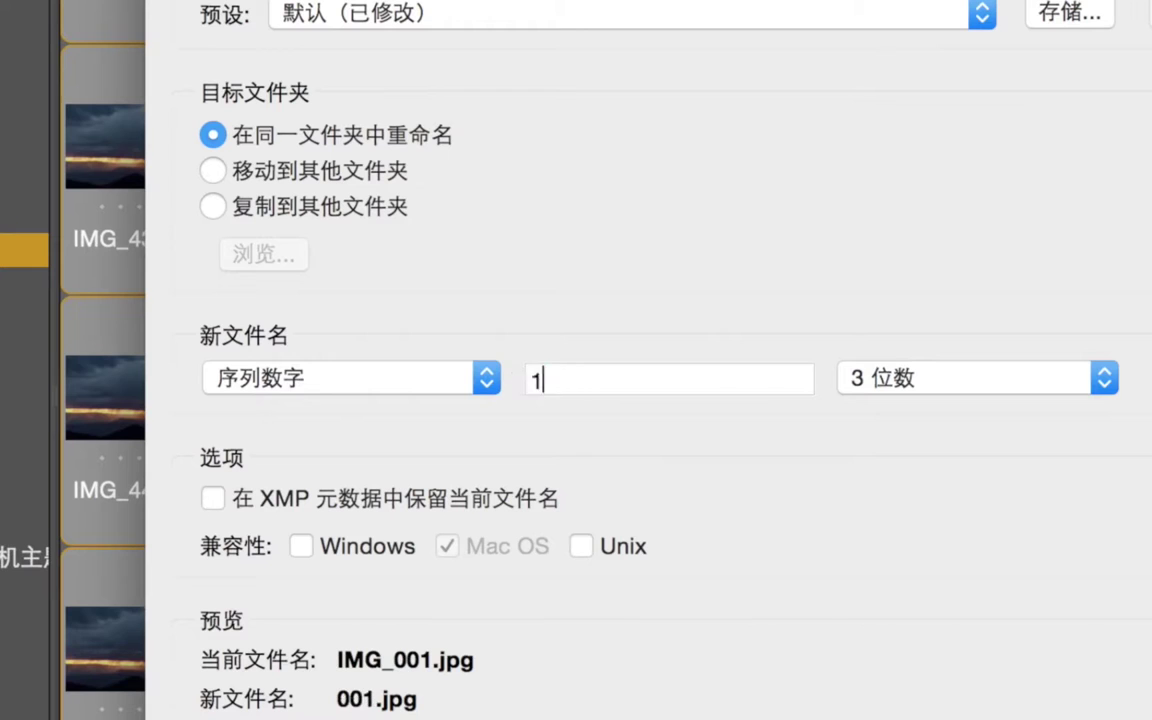
left_click(904, 384)
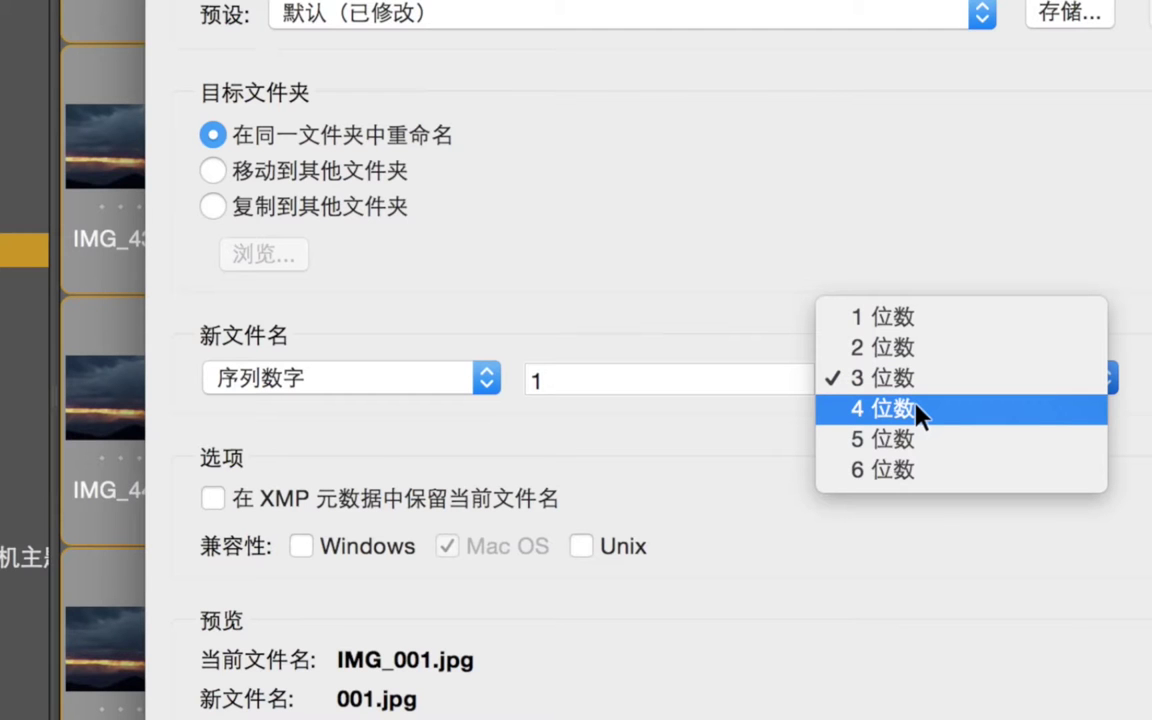
left_click(918, 411)
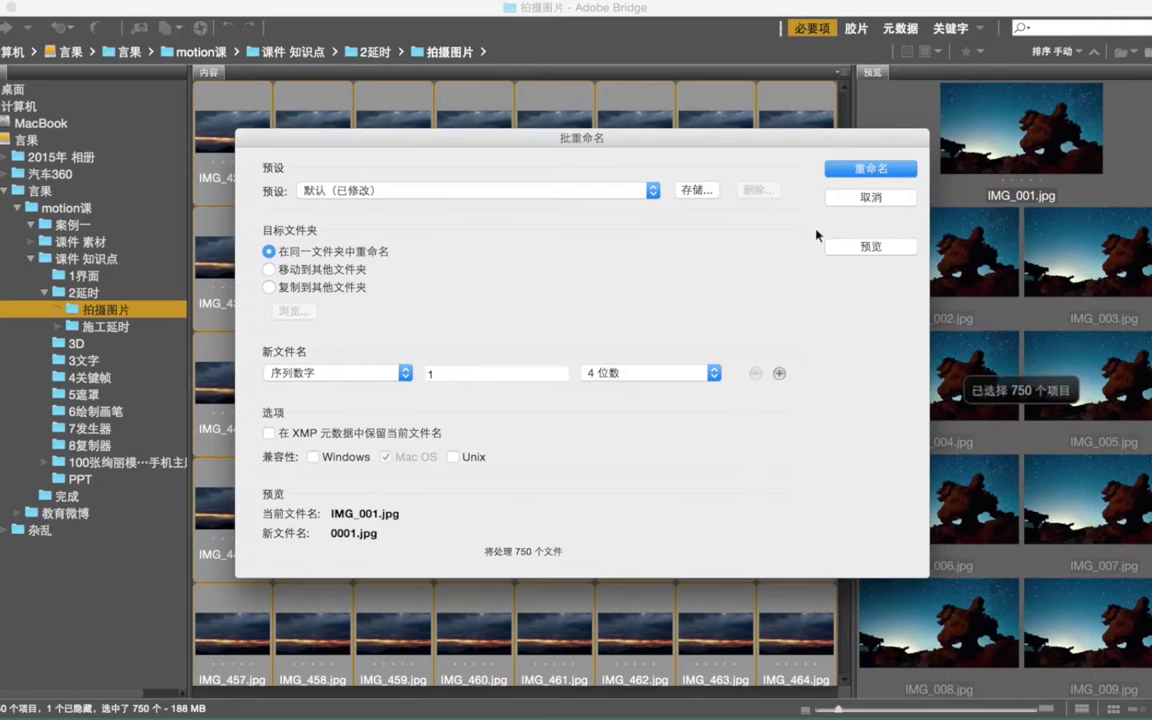
left_click(871, 169)
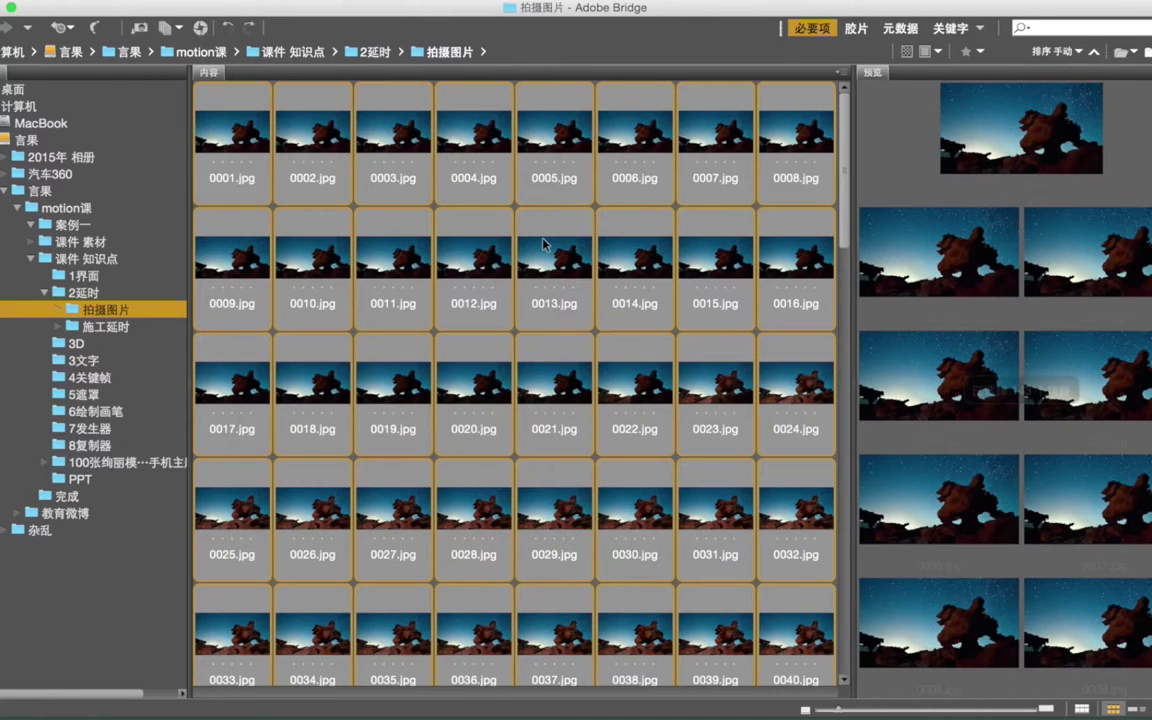
Look through the renamed photos in the 拍摄图片 folder to check their consecutive numbering
scroll(622, 268, "down", 5)
scroll(620, 277, "down", 12)
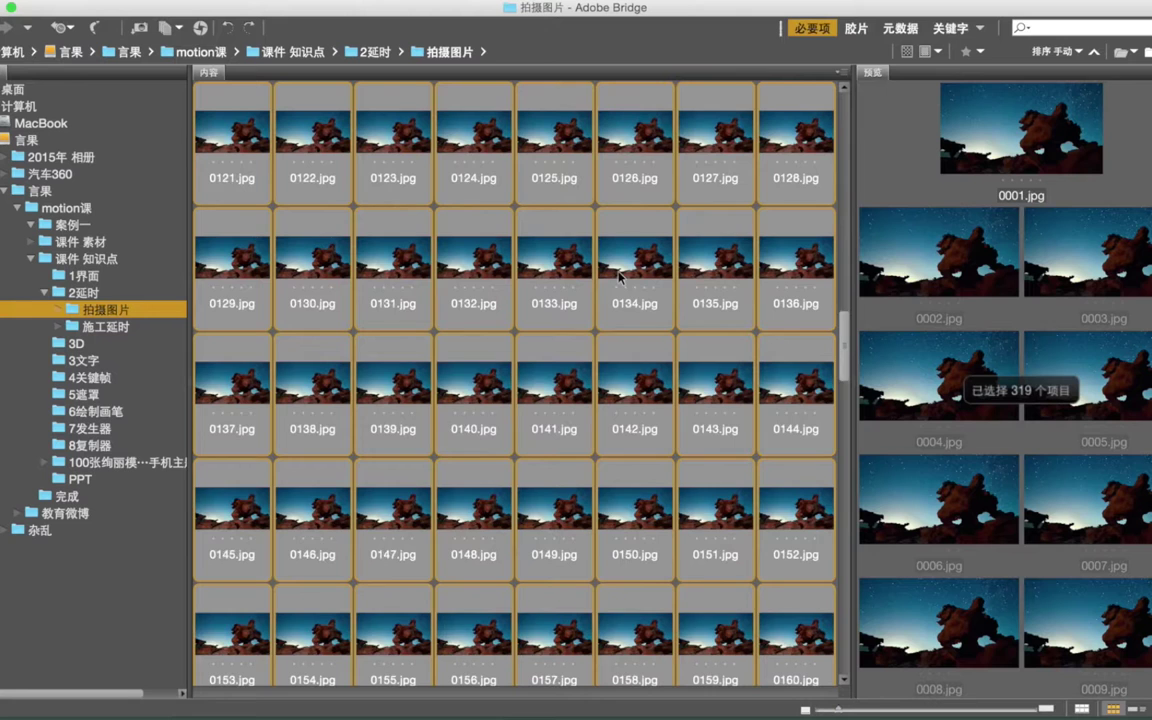
scroll(620, 277, "down", 13)
scroll(620, 277, "down", 9)
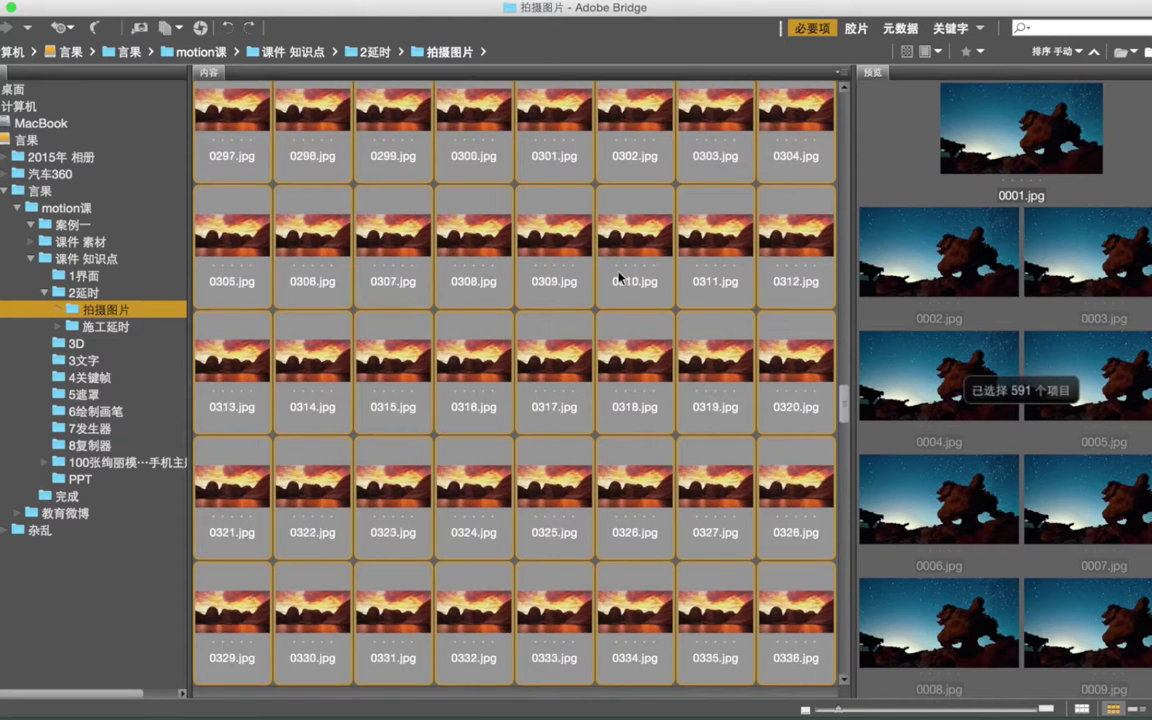
scroll(620, 277, "down", 18)
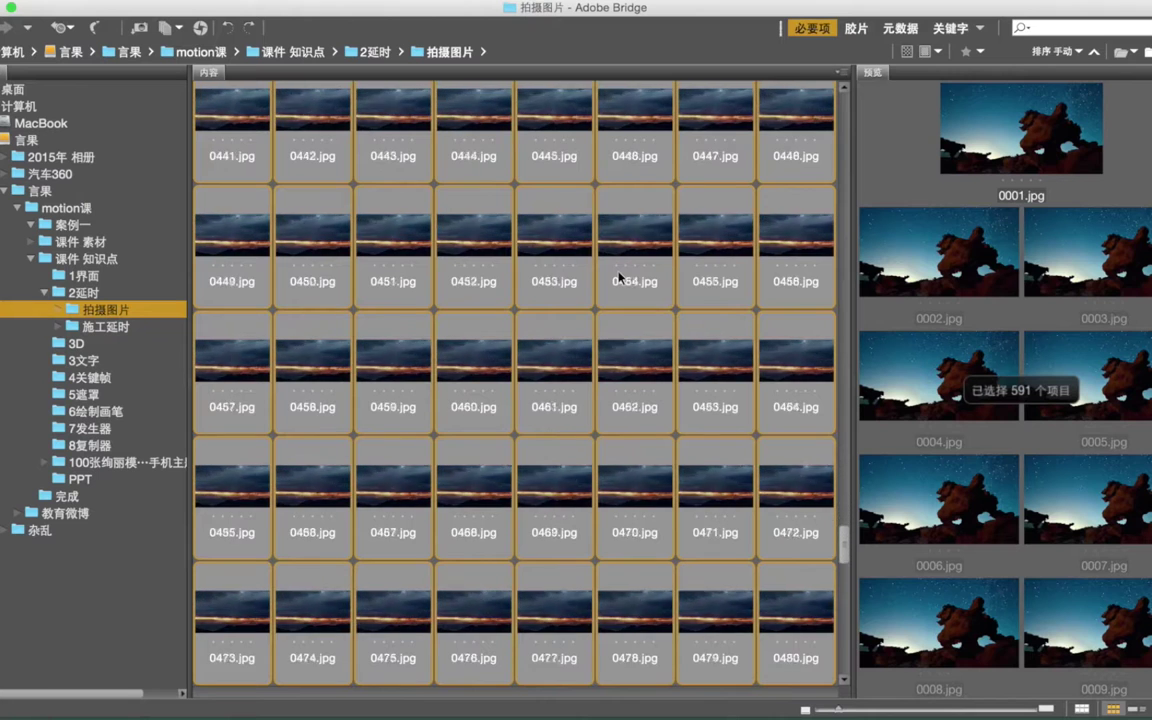
scroll(620, 277, "down", 14)
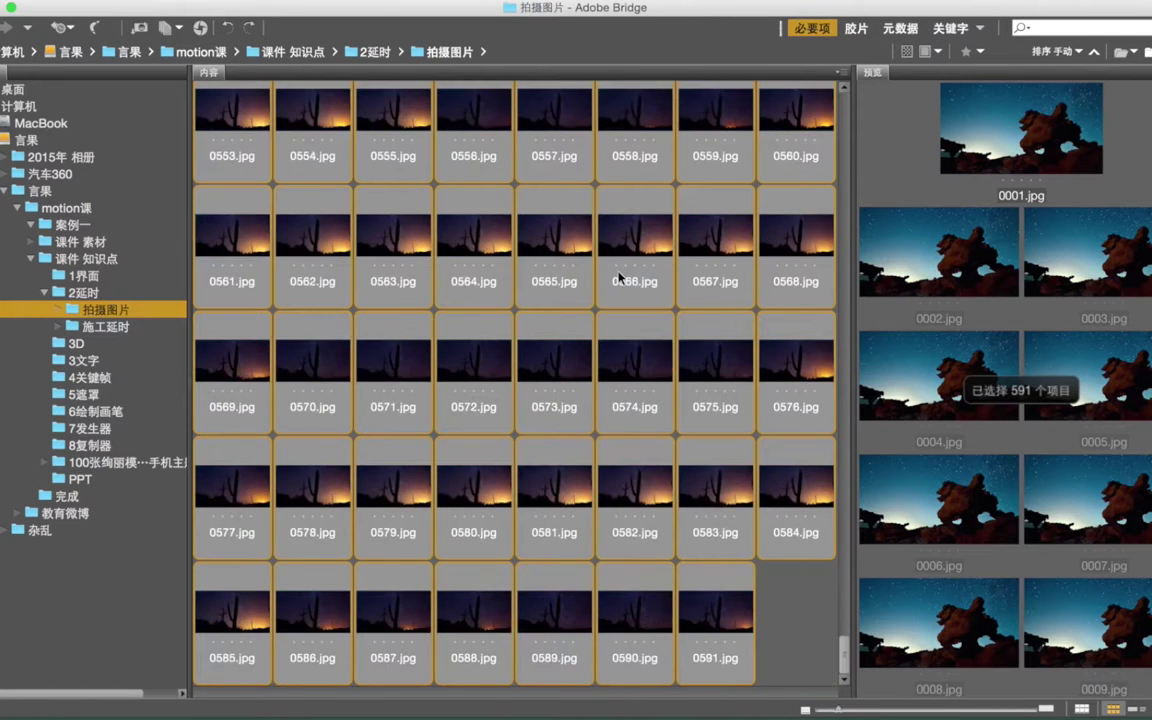
scroll(620, 277, "down", 2)
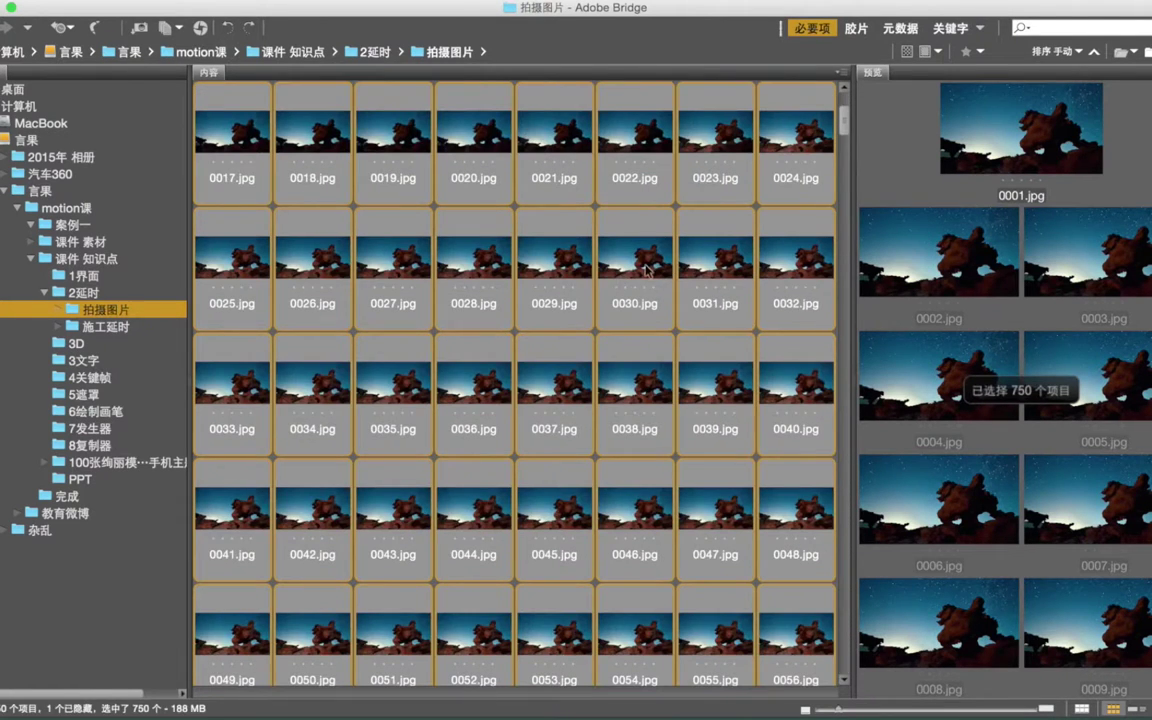
left_click(646, 270)
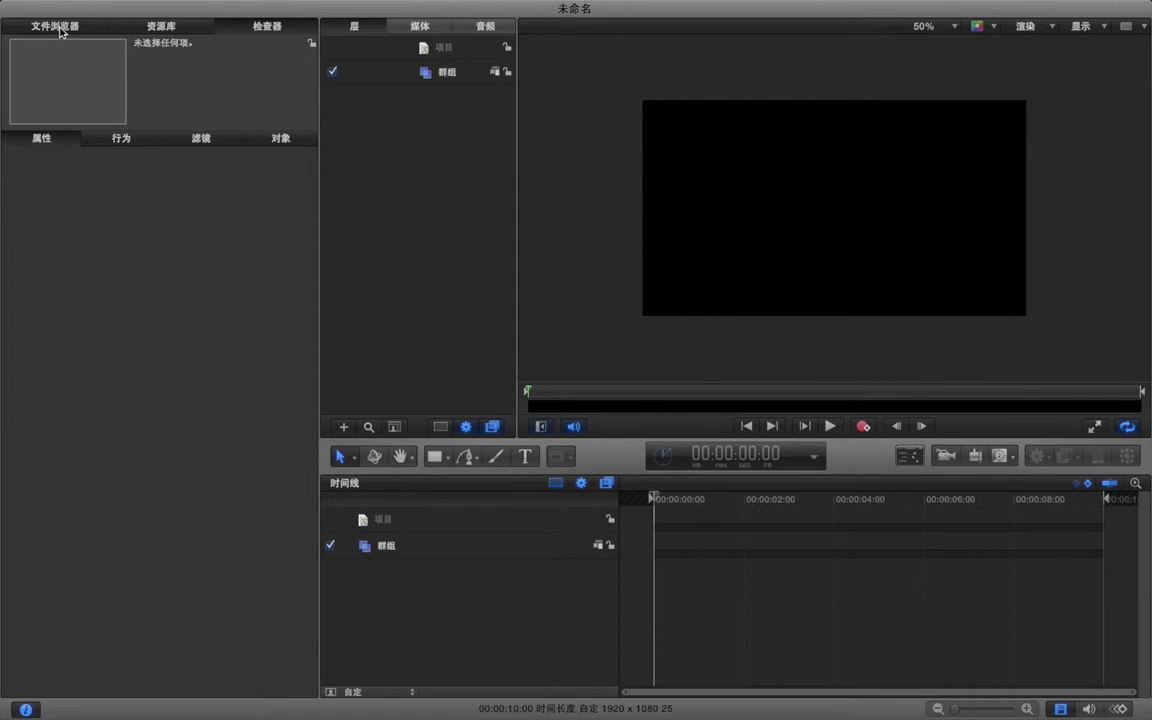
Back in Motion, import the image sequence [####].jpg:1:750 from the 拍摄图片 folder onto the middle of the canvas
left_click(58, 30)
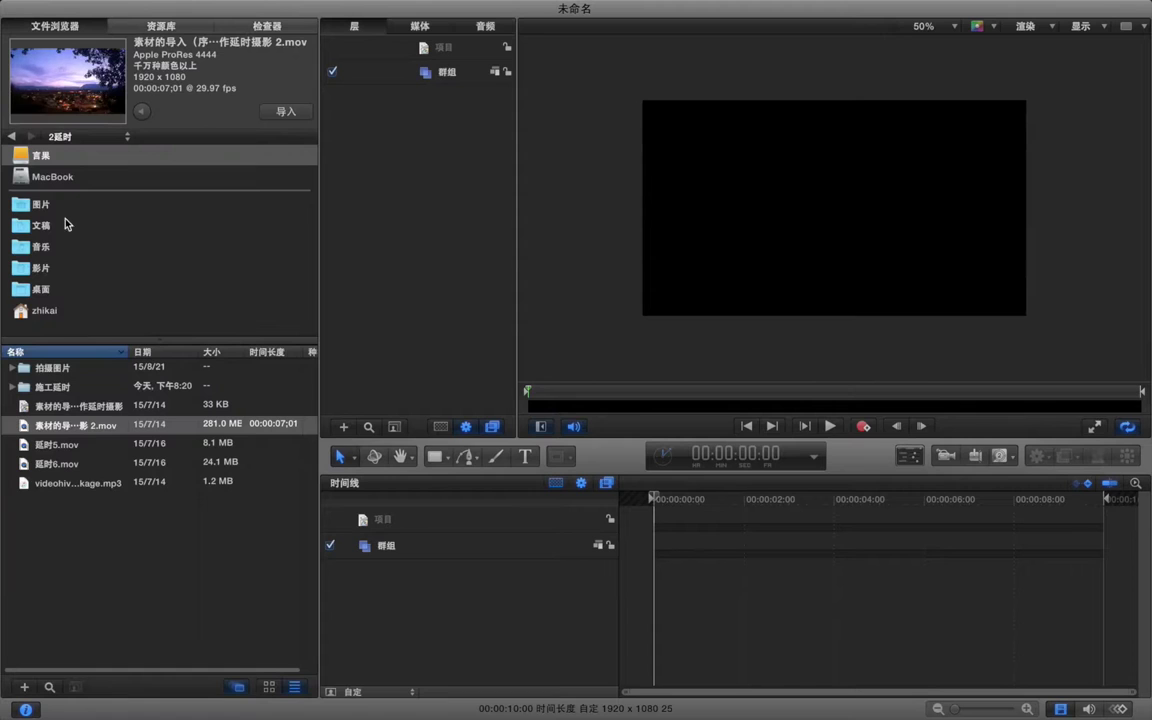
left_click(91, 426)
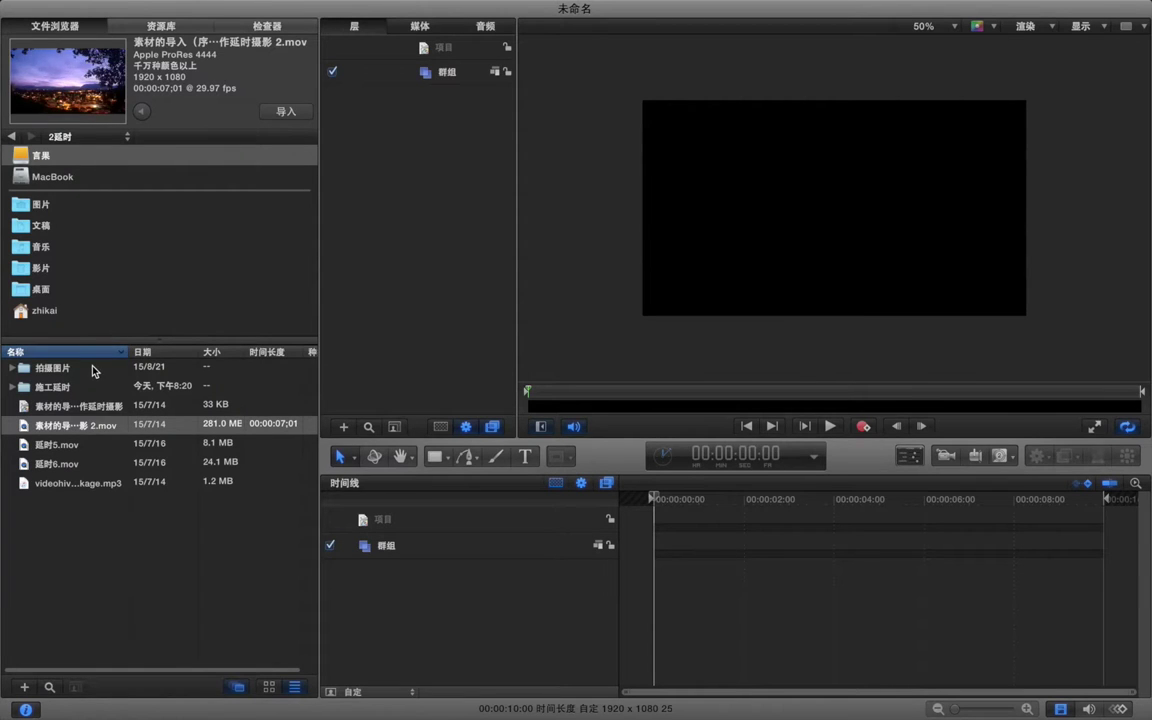
left_click(89, 370)
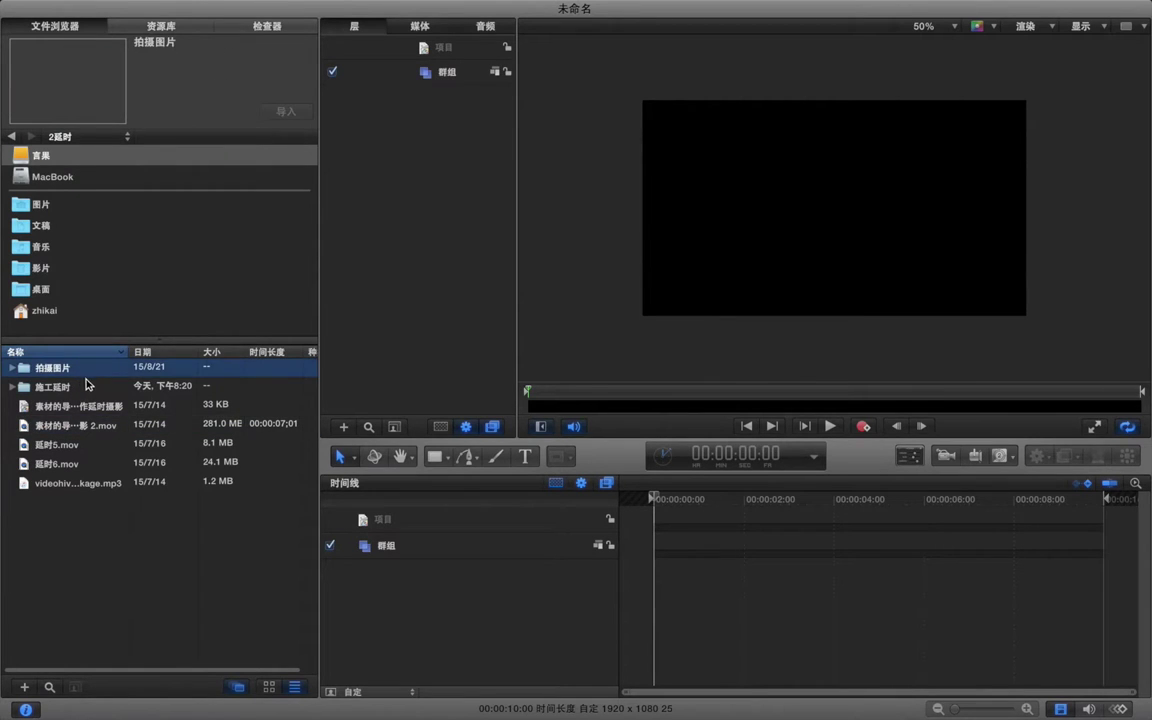
double_click(75, 372)
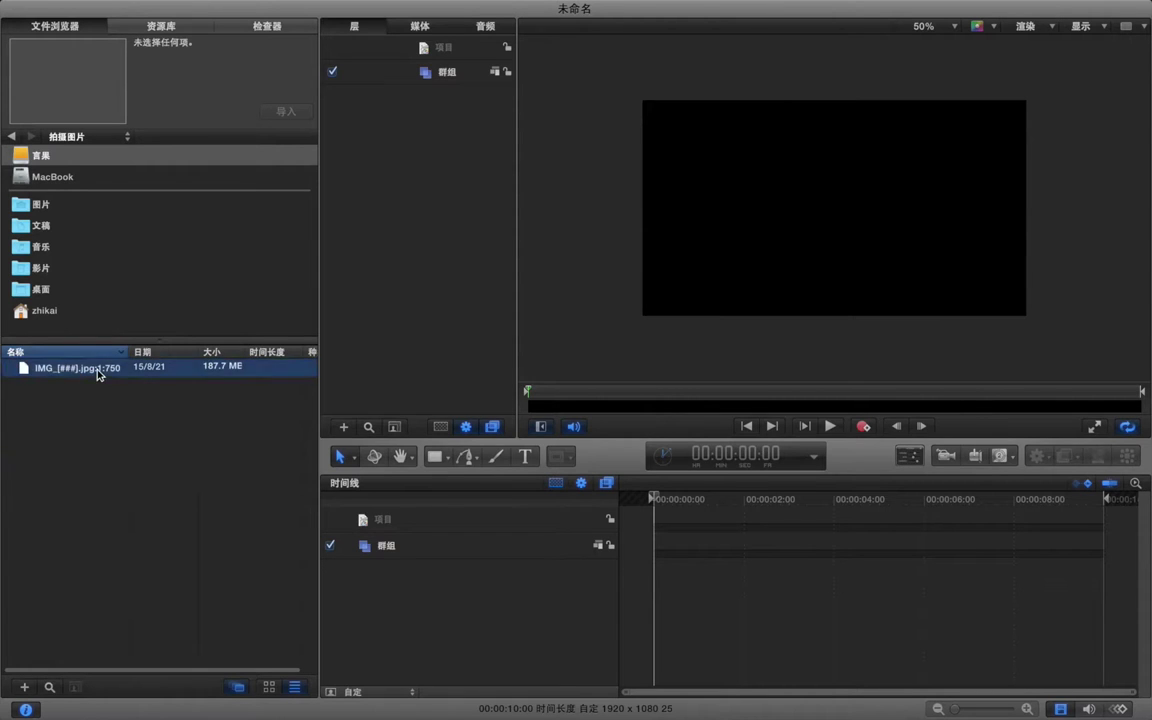
left_click(98, 372)
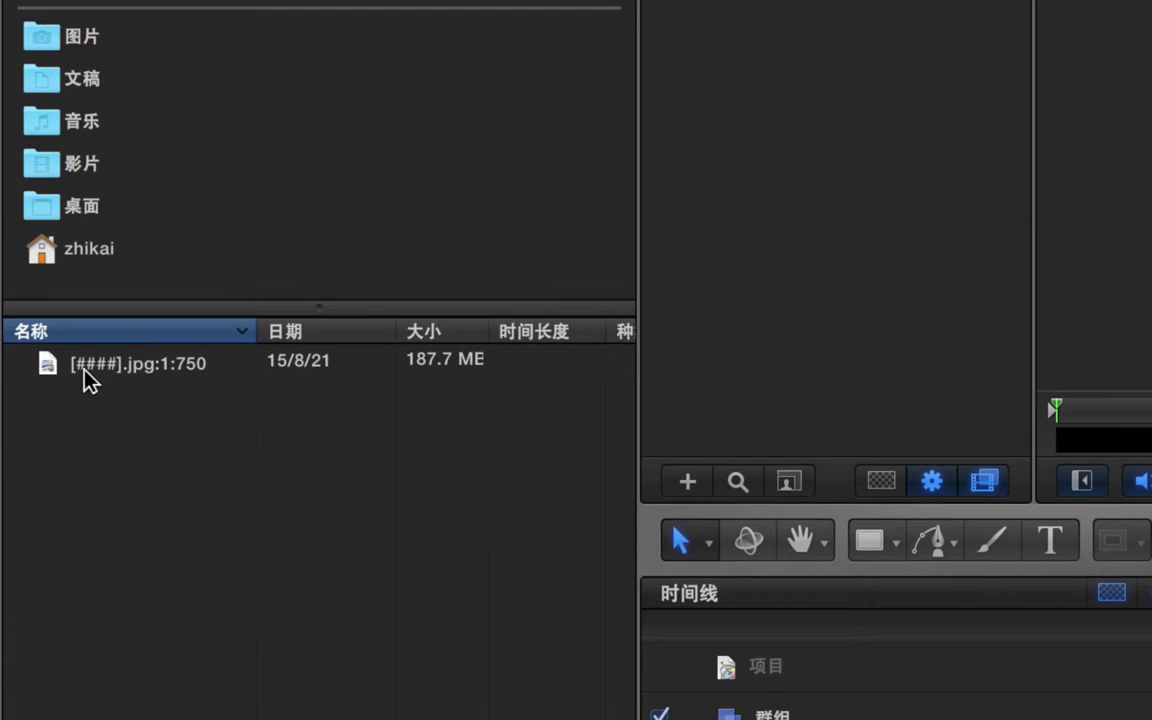
left_click(146, 370)
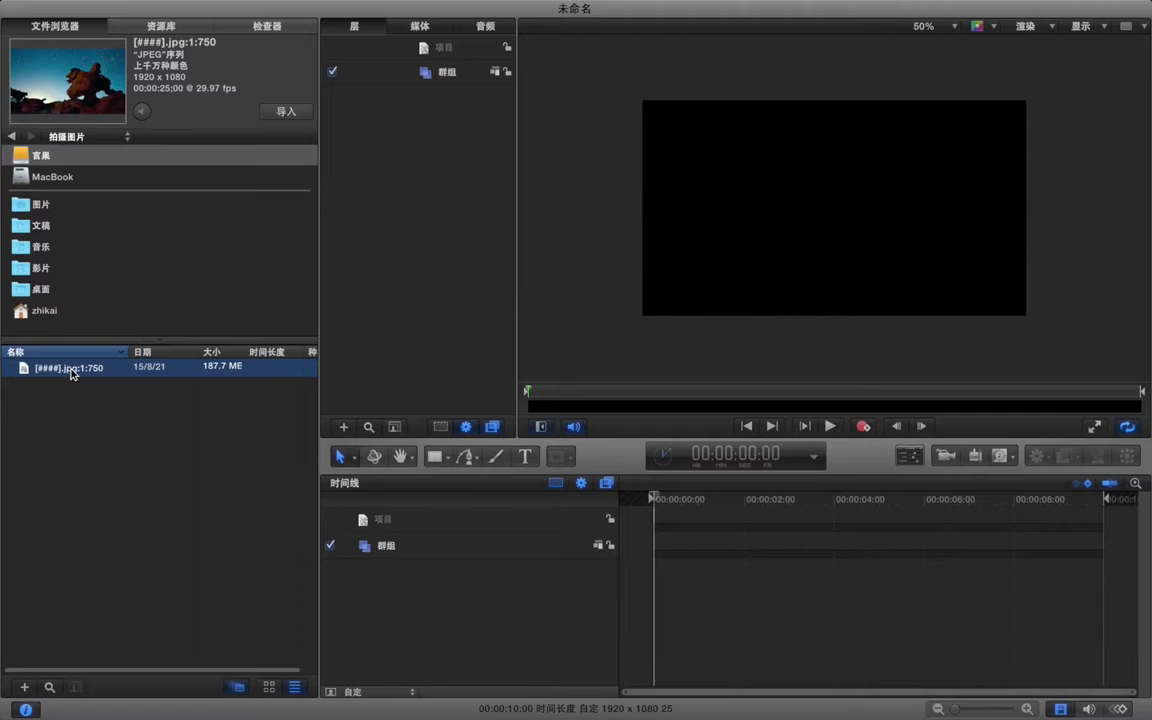
left_click_drag(71, 374, 831, 208)
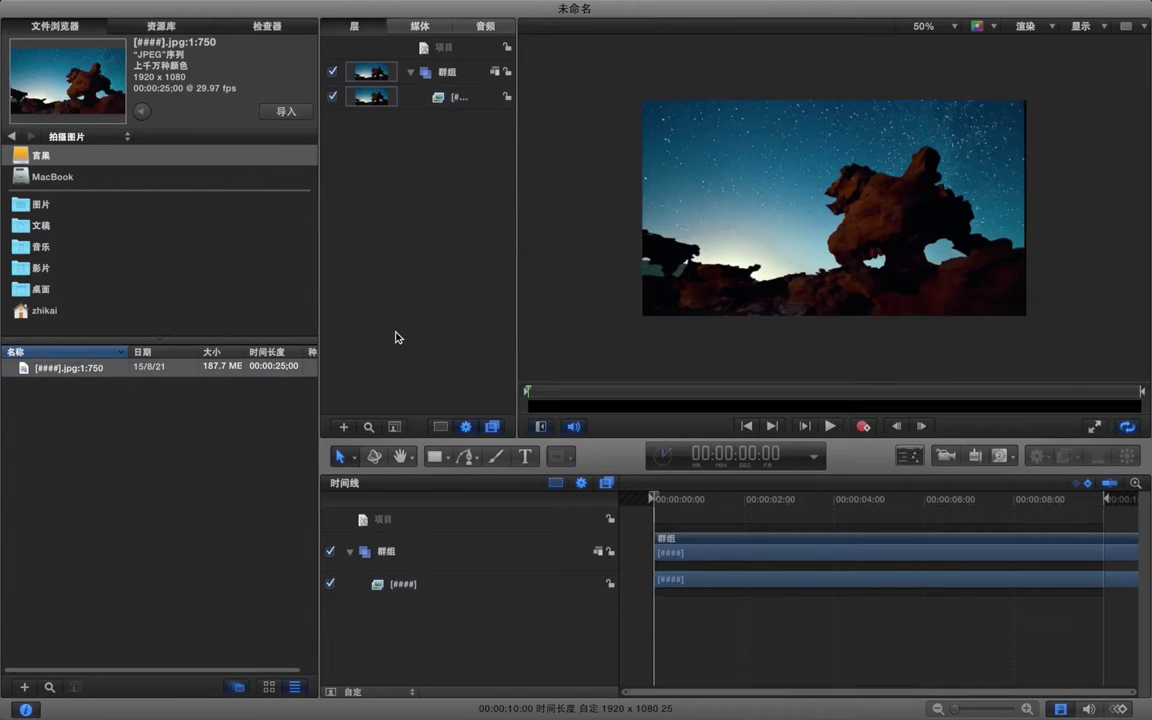
Play back the imported image sequence, stop it and move the playhead to 00:00:01:12
key("space")
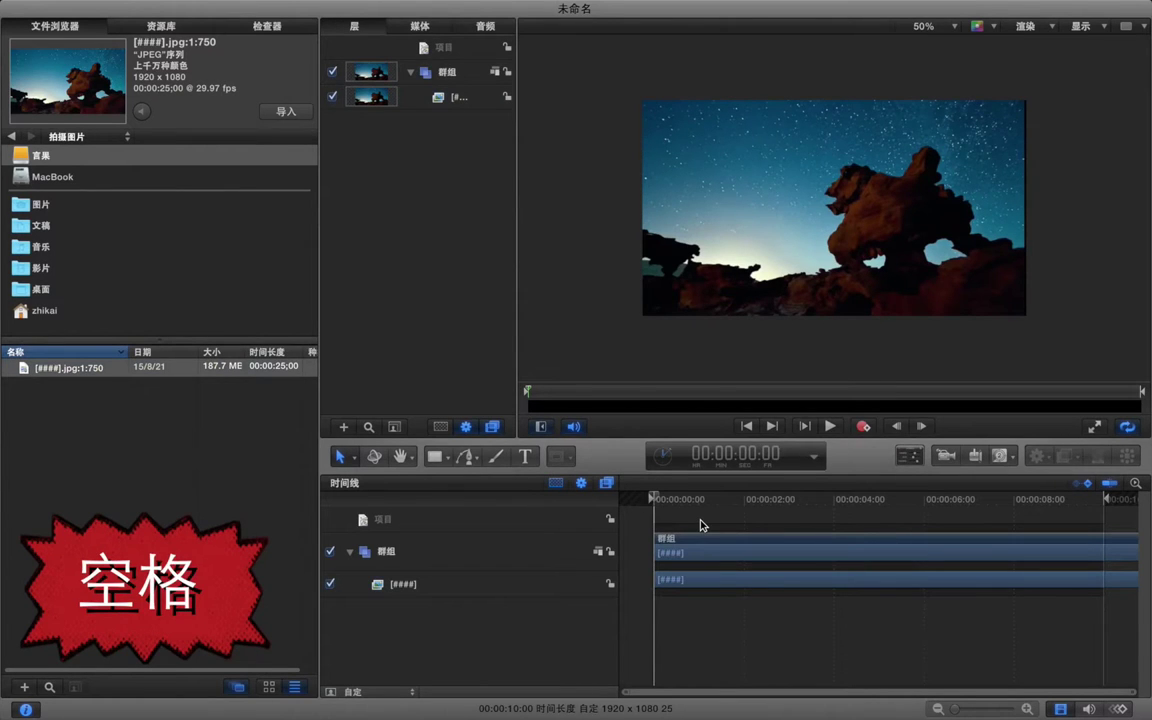
key("space")
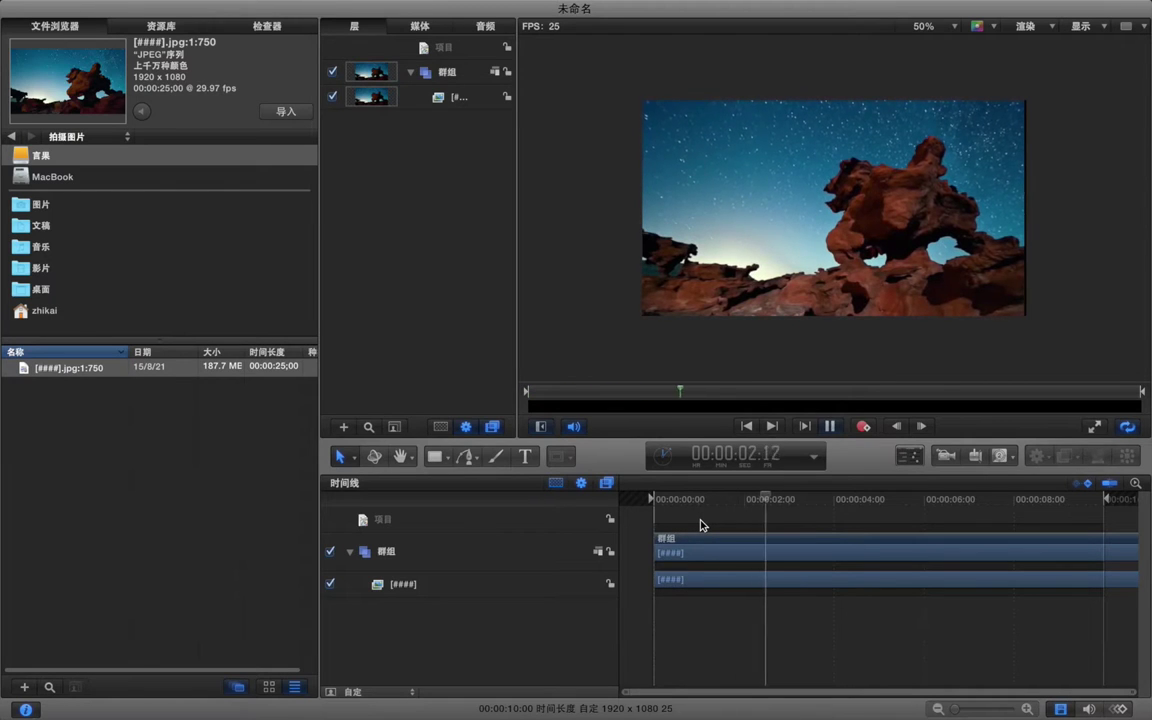
left_click_drag(738, 499, 721, 500)
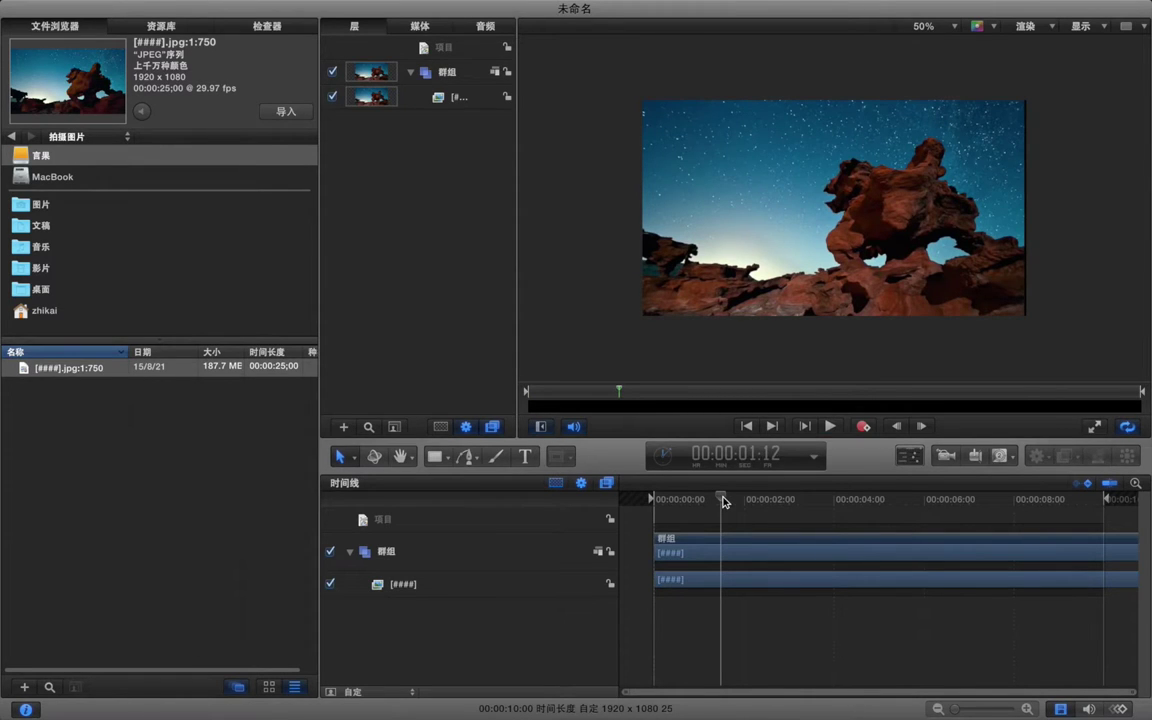
Set the playback speed of the [####] image sequence to 300% in its timing properties
left_click(451, 99)
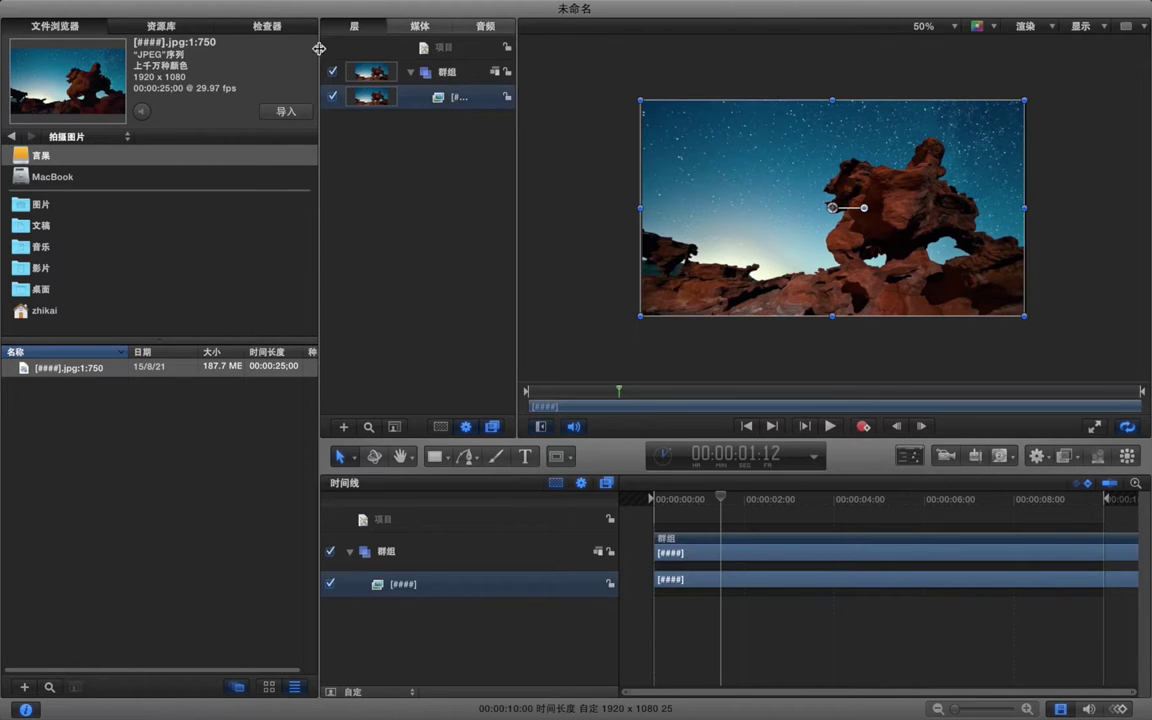
left_click(267, 26)
left_click(96, 278)
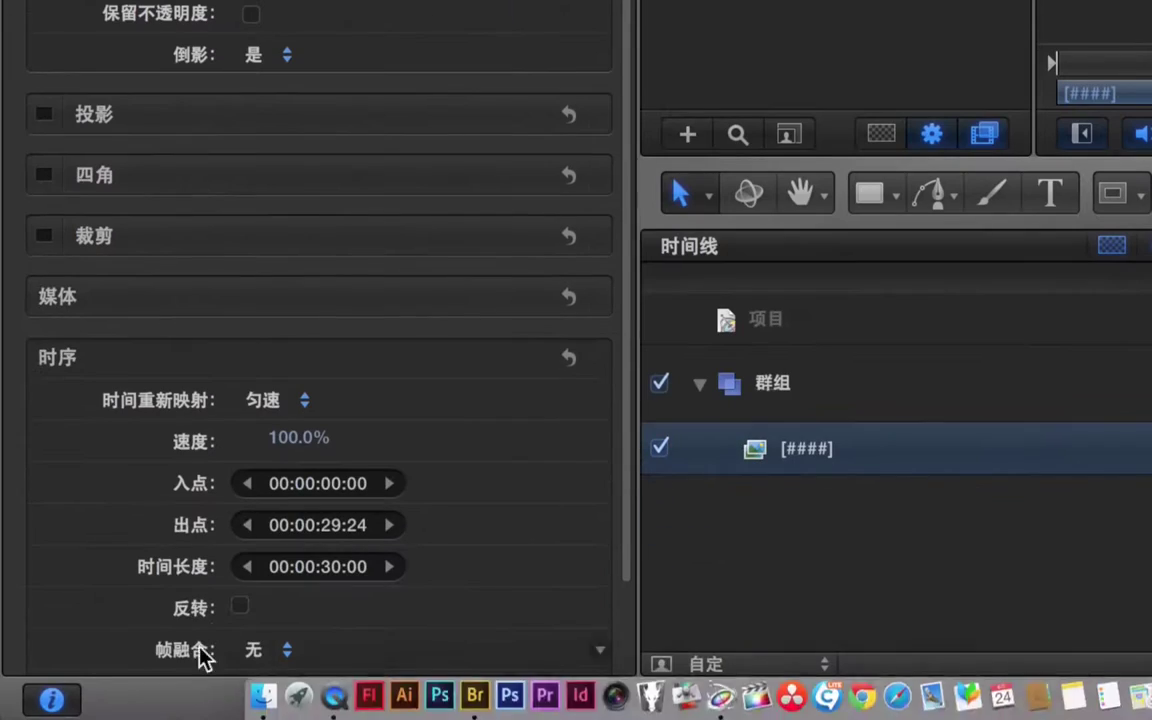
left_click(291, 440)
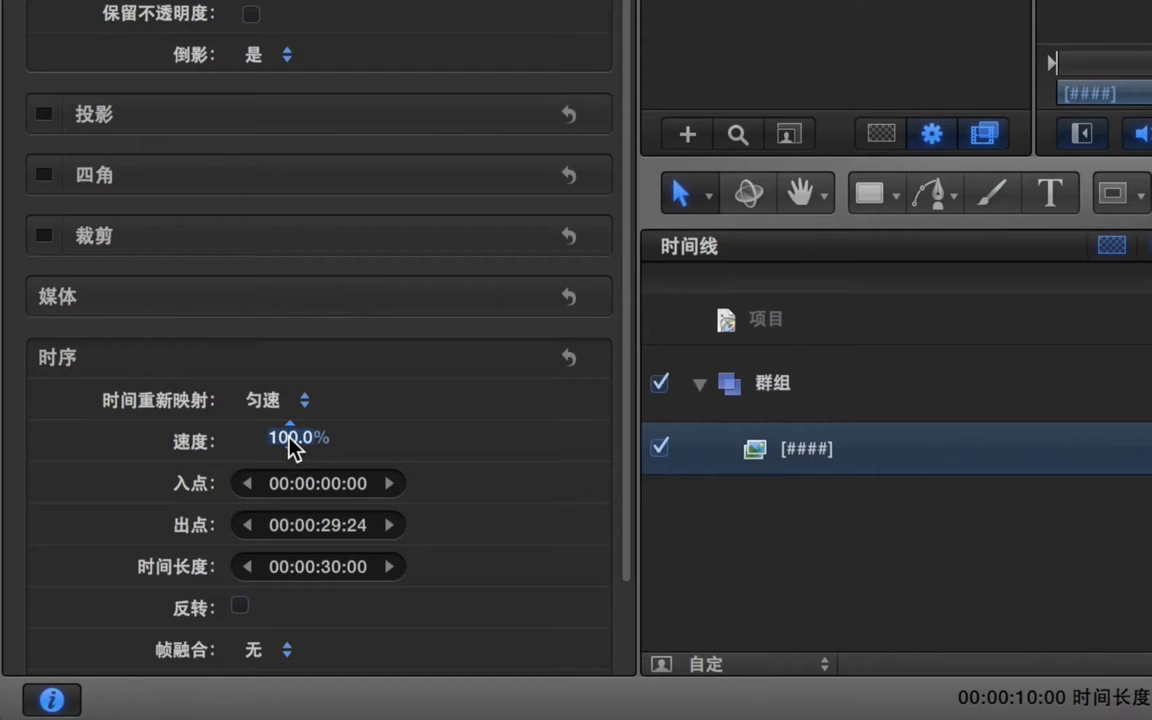
type("300")
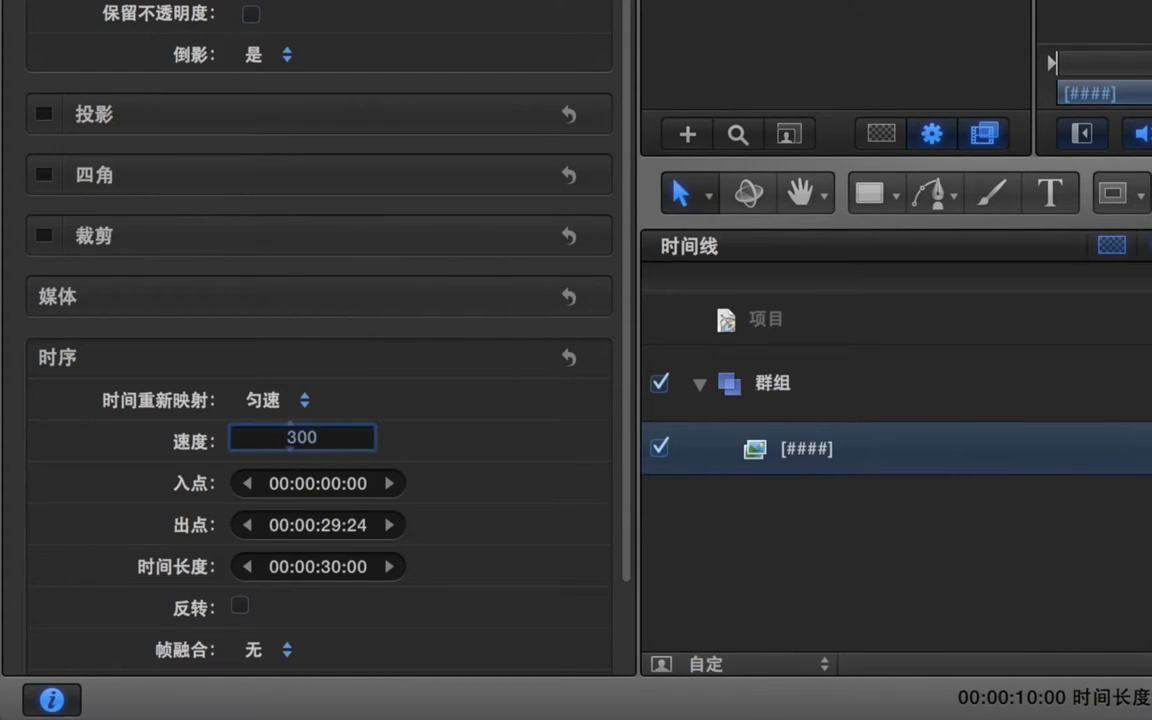
key("Return")
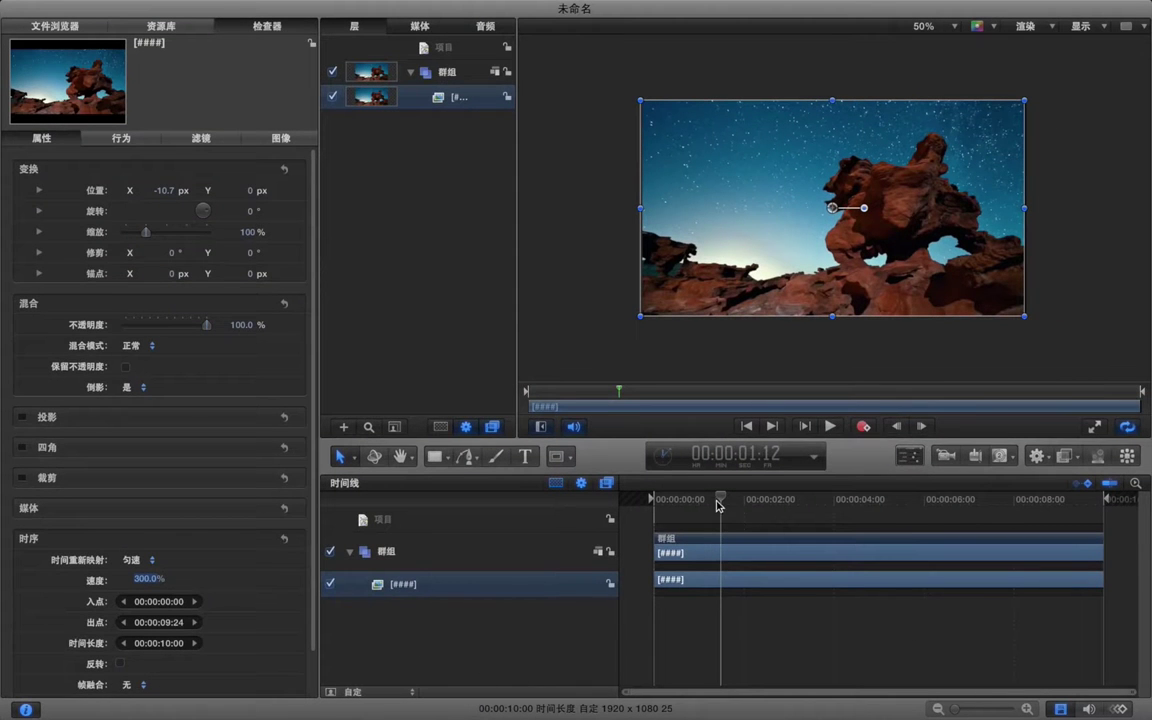
Play back the sped-up image sequence from the beginning and stop playback
key("Home")
left_click(602, 337)
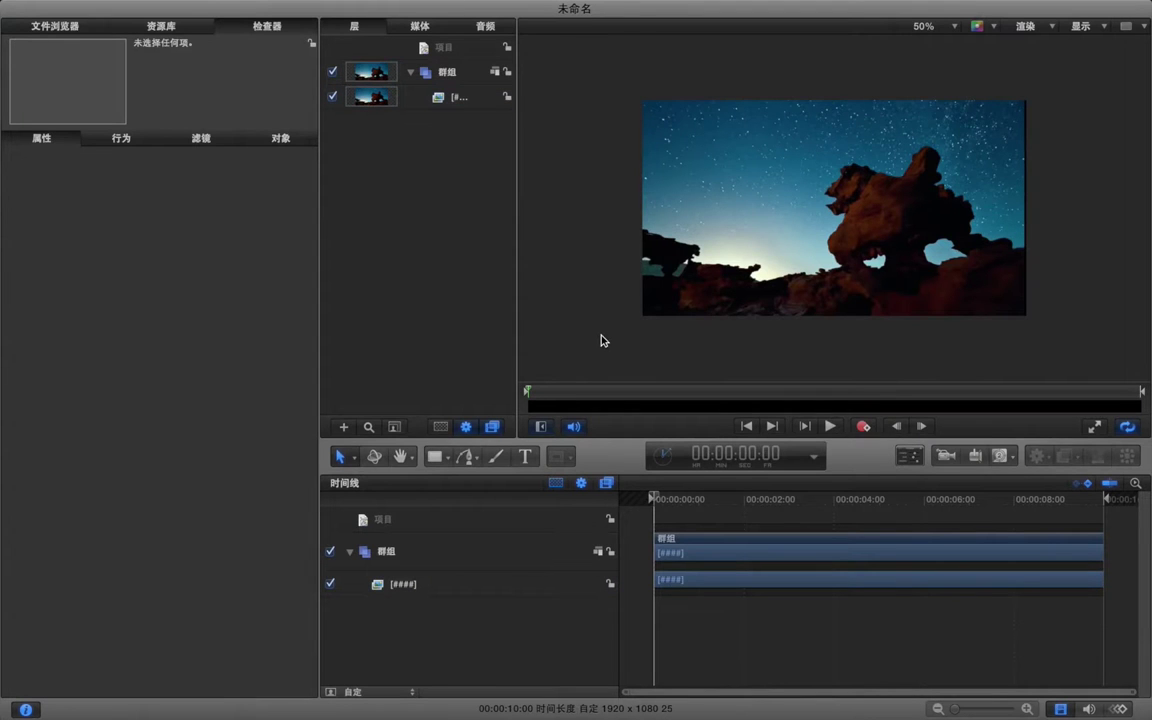
key("shift+z")
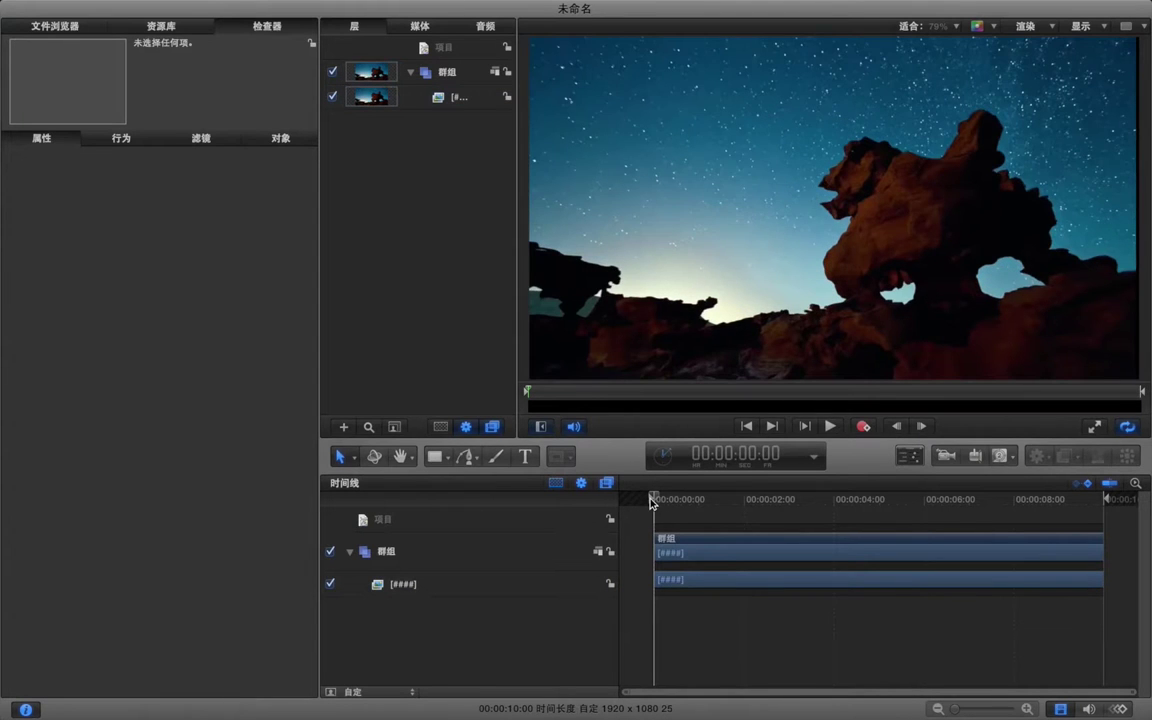
key("space")
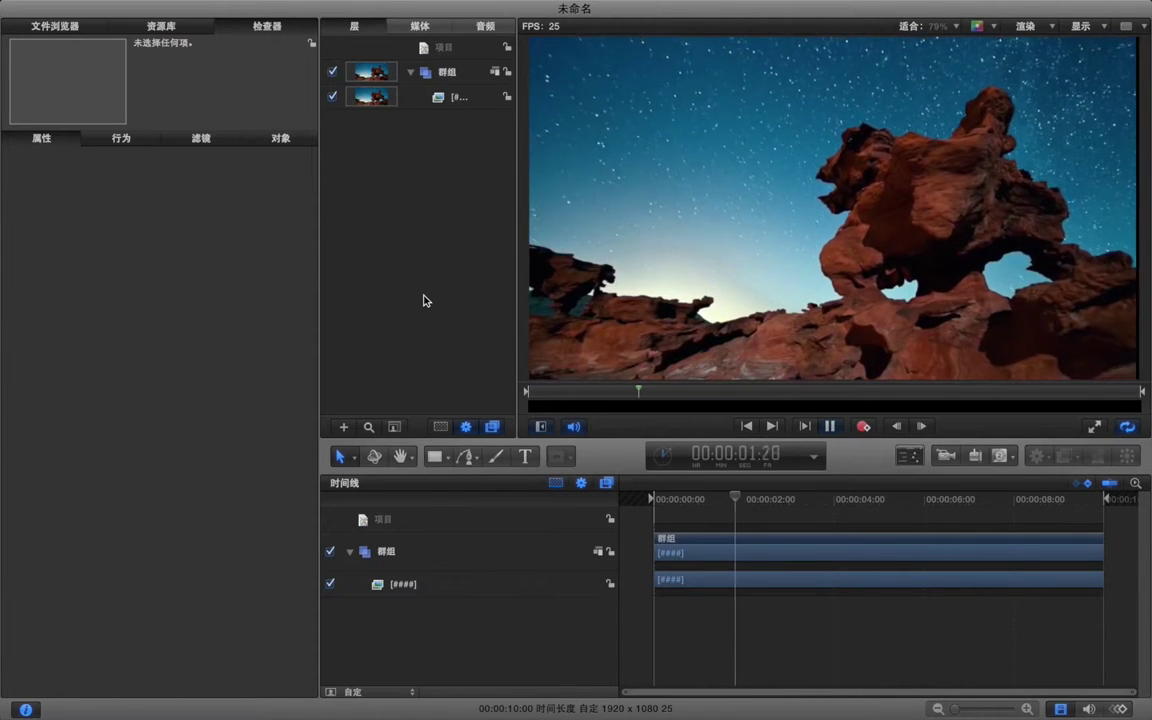
key("space")
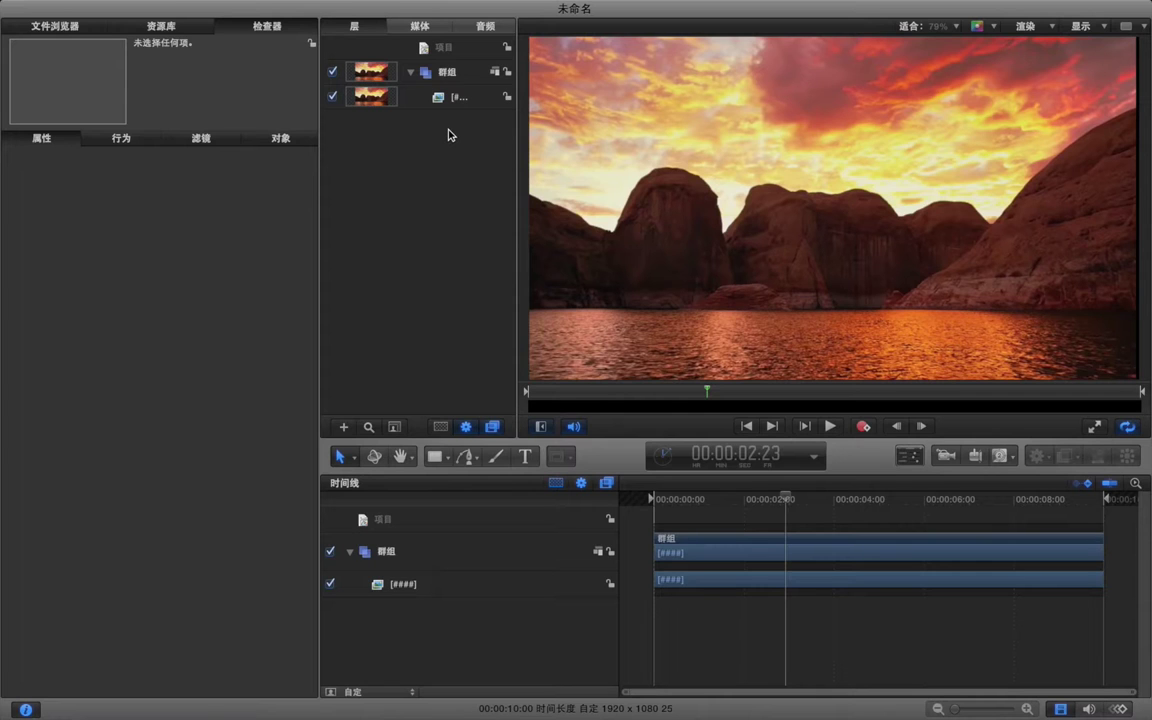
Delete the [####] image sequence and import IMG_[###].jpg:751:934 from the 施工延时 folder into the 群组 group
left_click(446, 104)
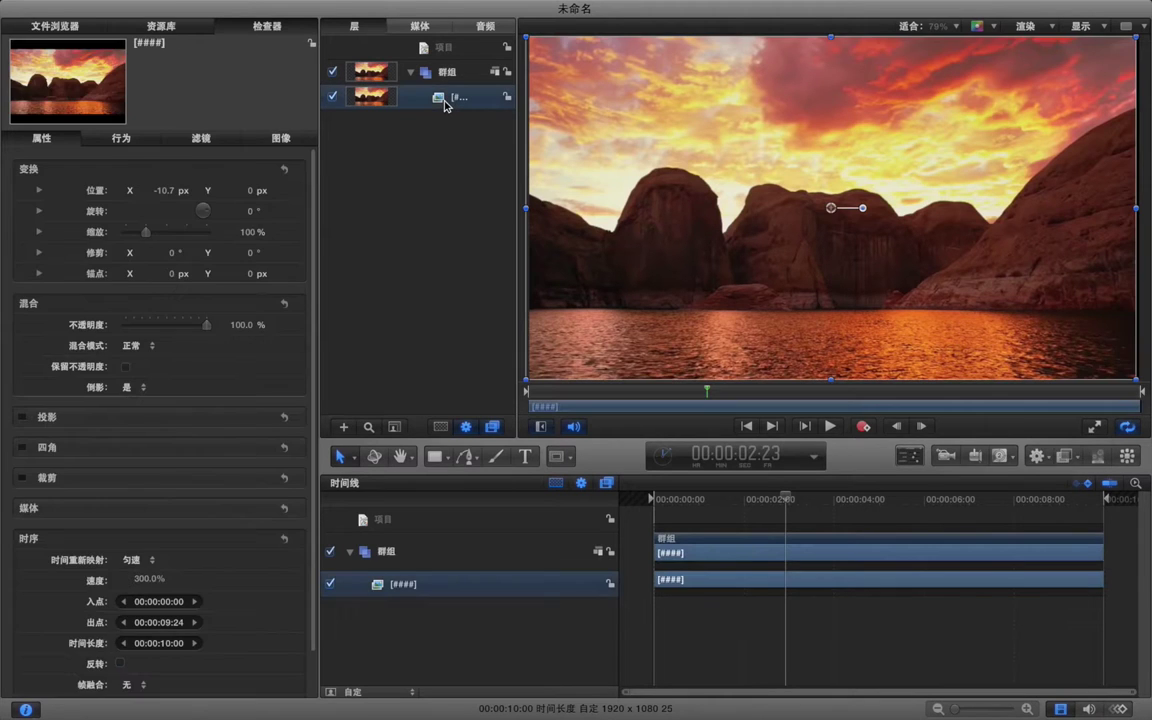
key("Delete")
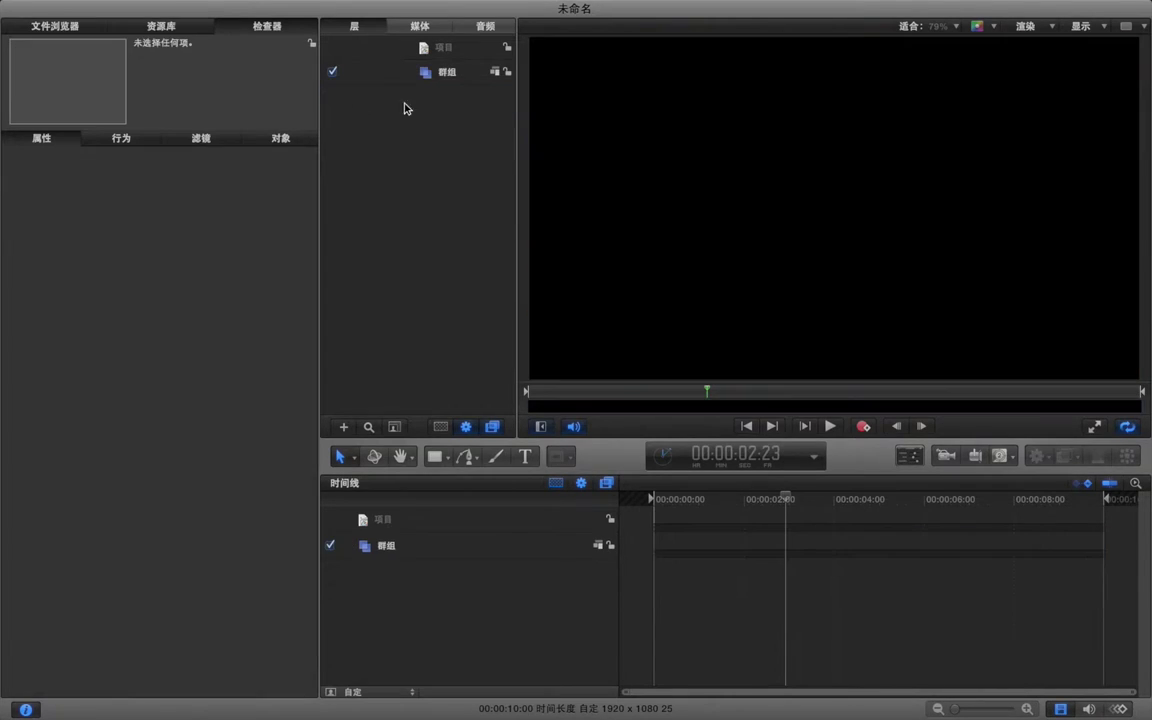
left_click(53, 31)
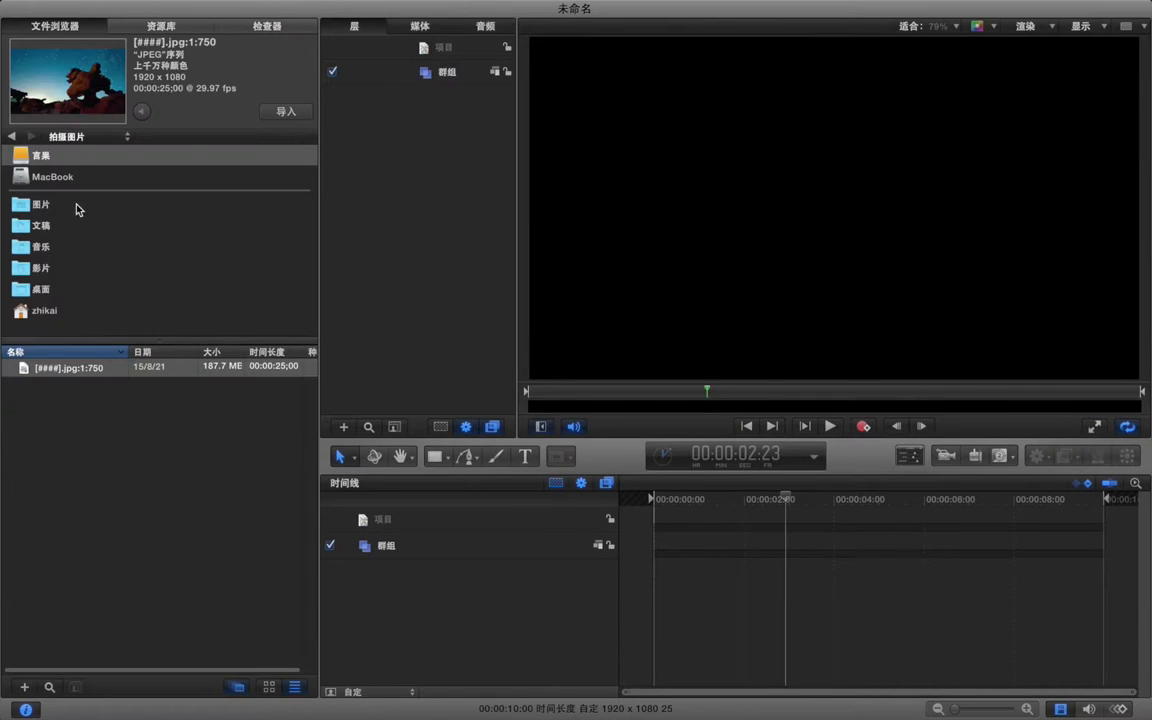
left_click(11, 135)
left_click_drag(108, 376, 420, 70)
left_click(470, 70)
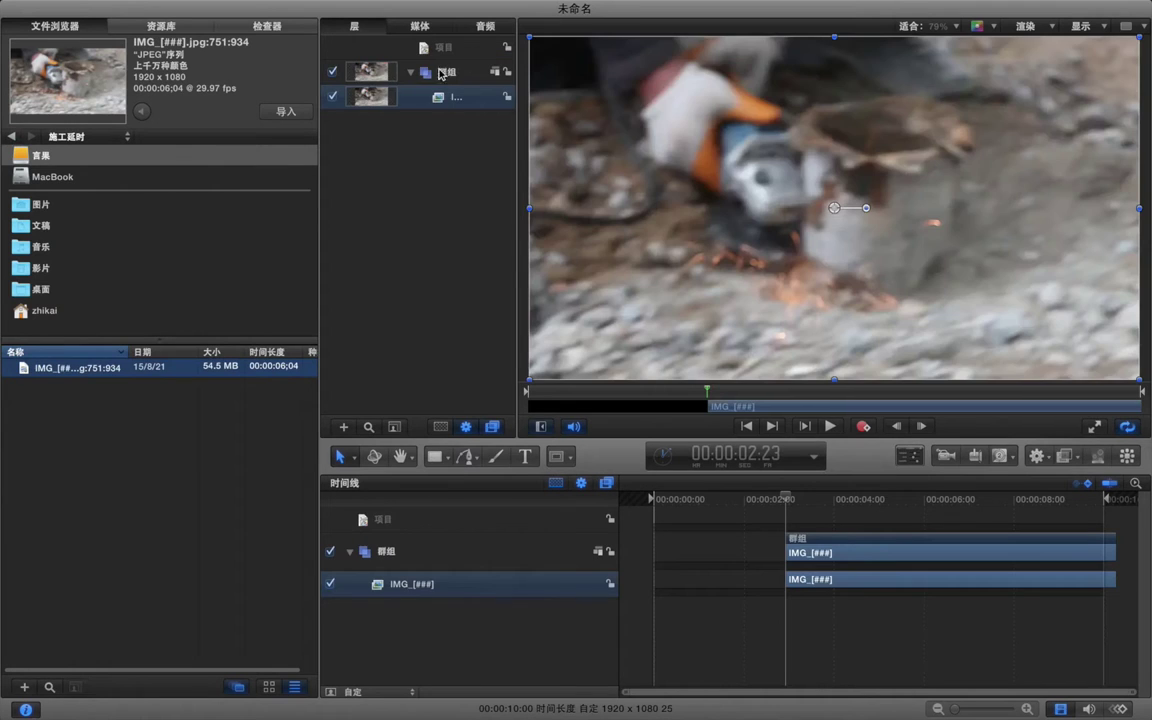
Shift the 群组 group with its IMG_[###] sequence in the timeline to start at 00:00:00:00
left_click(438, 196)
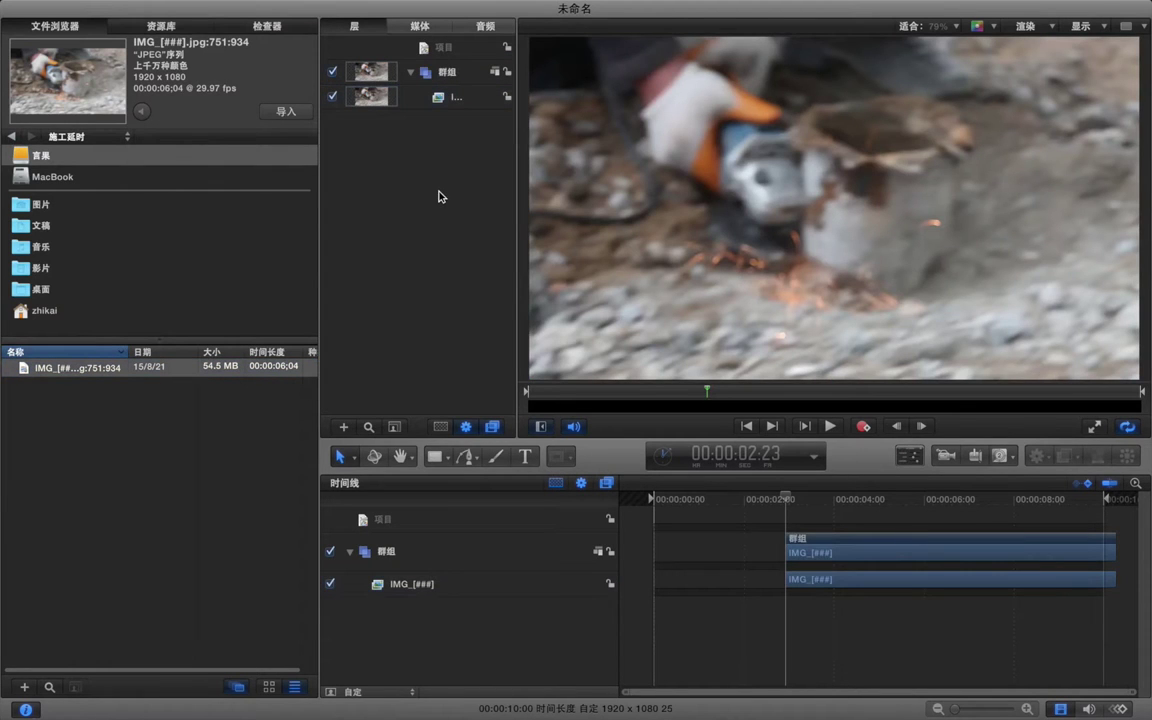
left_click(568, 265)
key("super+minus")
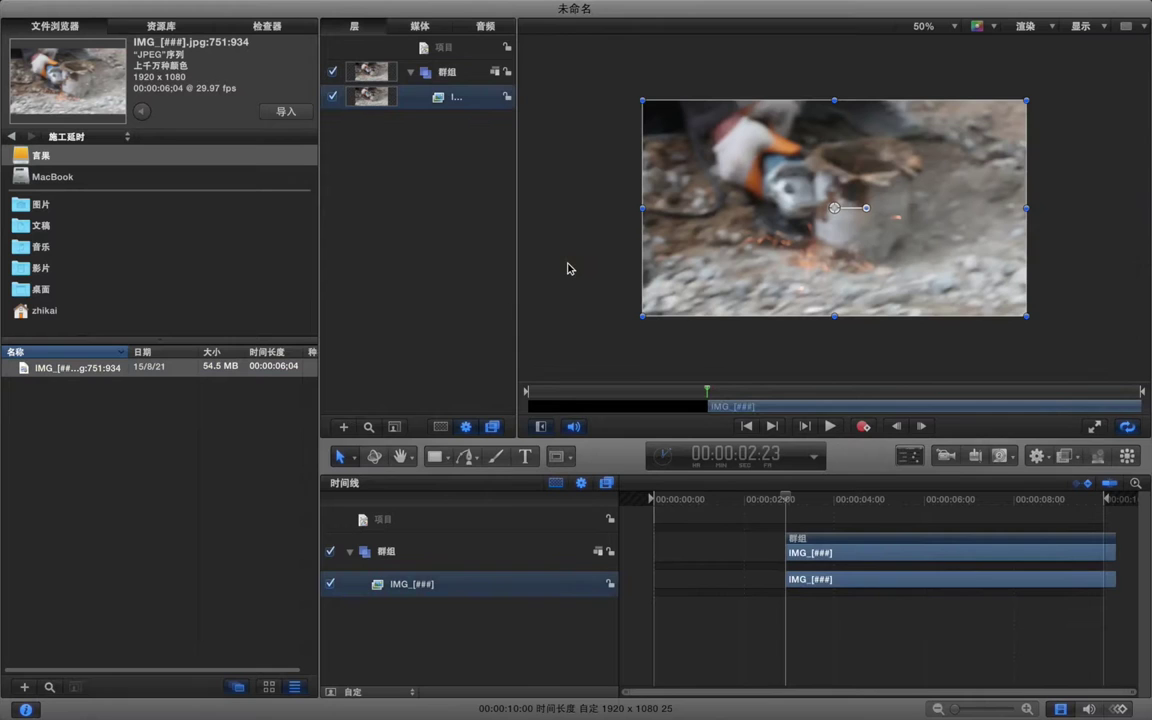
left_click(545, 283)
key("shift+z")
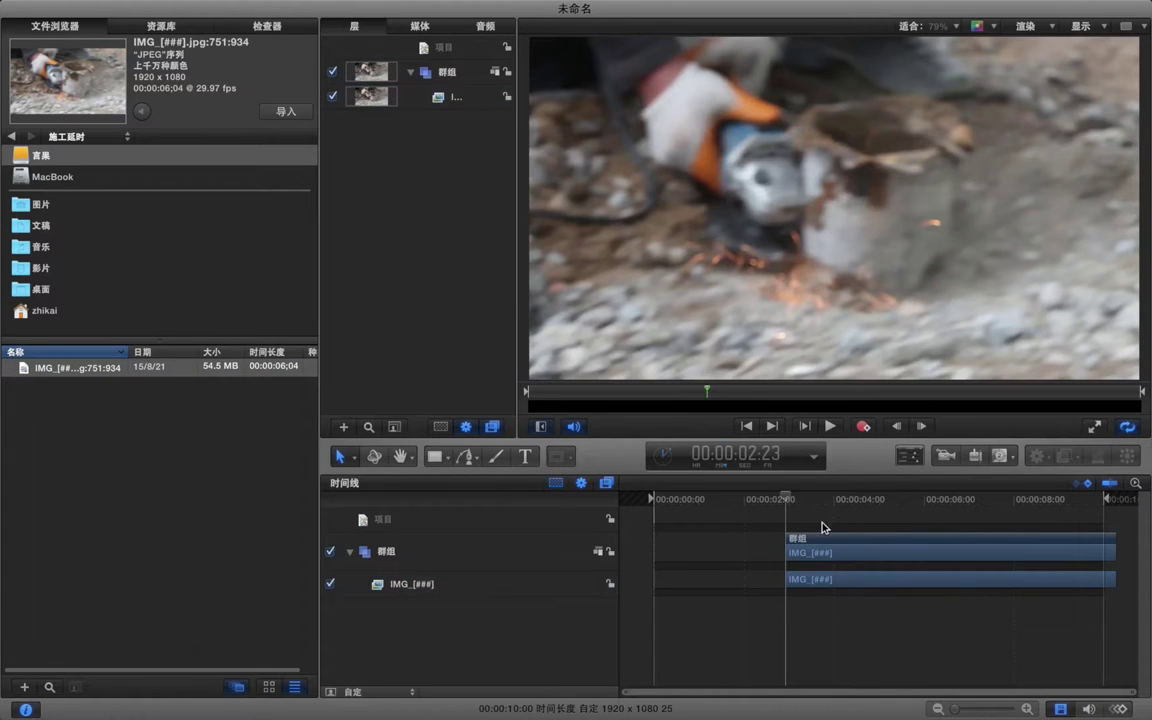
left_click_drag(826, 541, 694, 543)
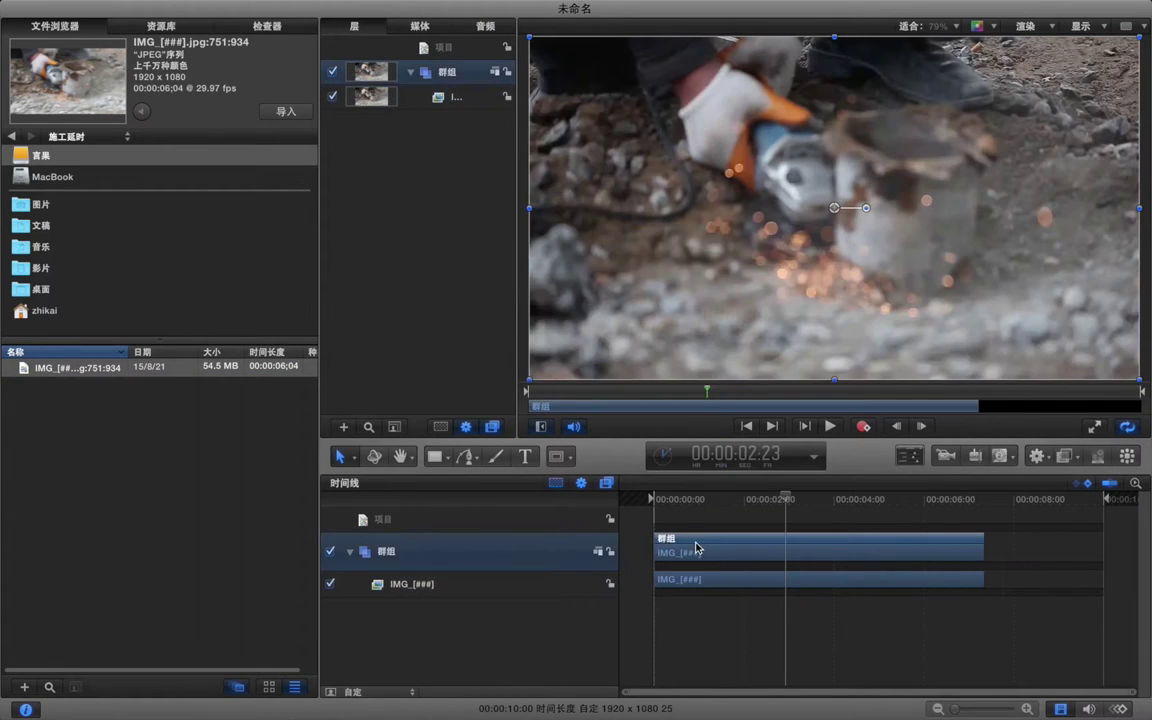
Play the IMG_[###] sequence from its start and set the play range out point at its end, 00:00:07:07
left_click_drag(784, 500, 650, 497)
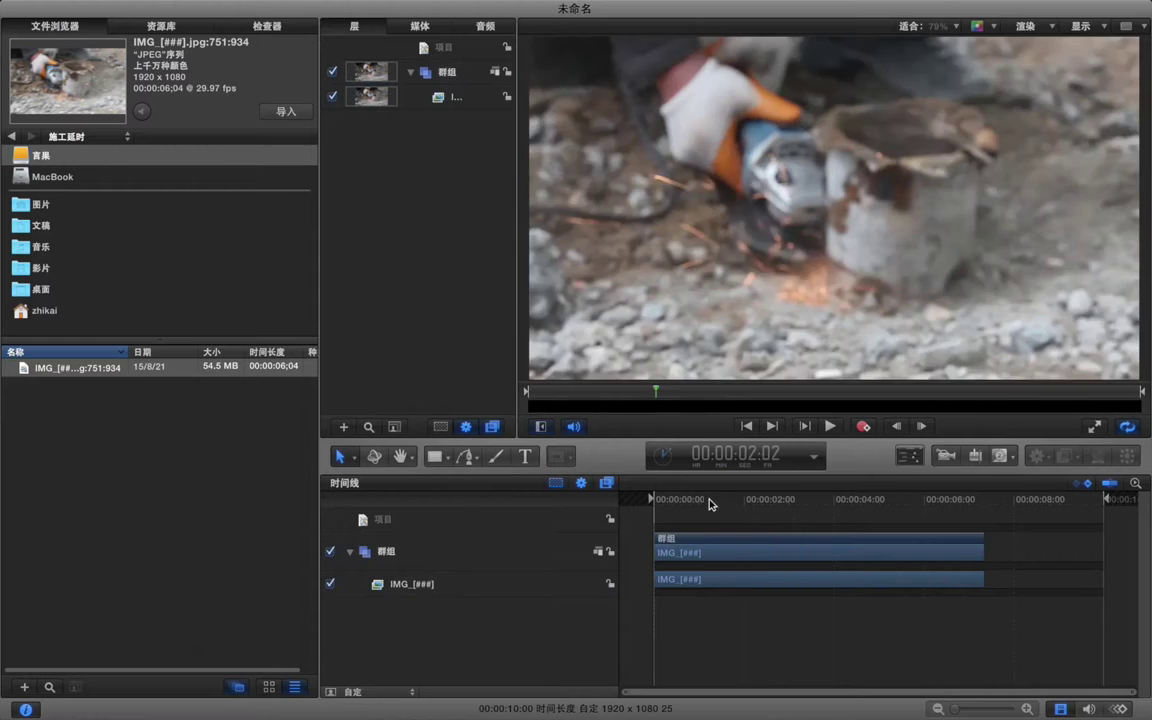
key("space")
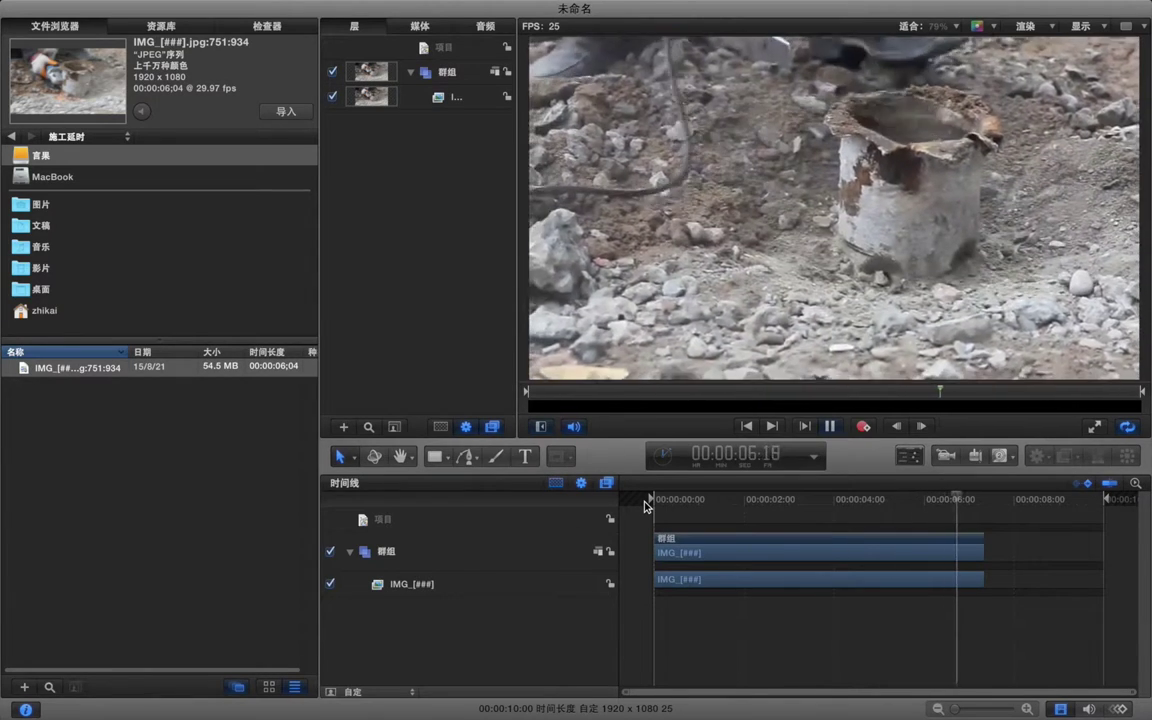
key("space")
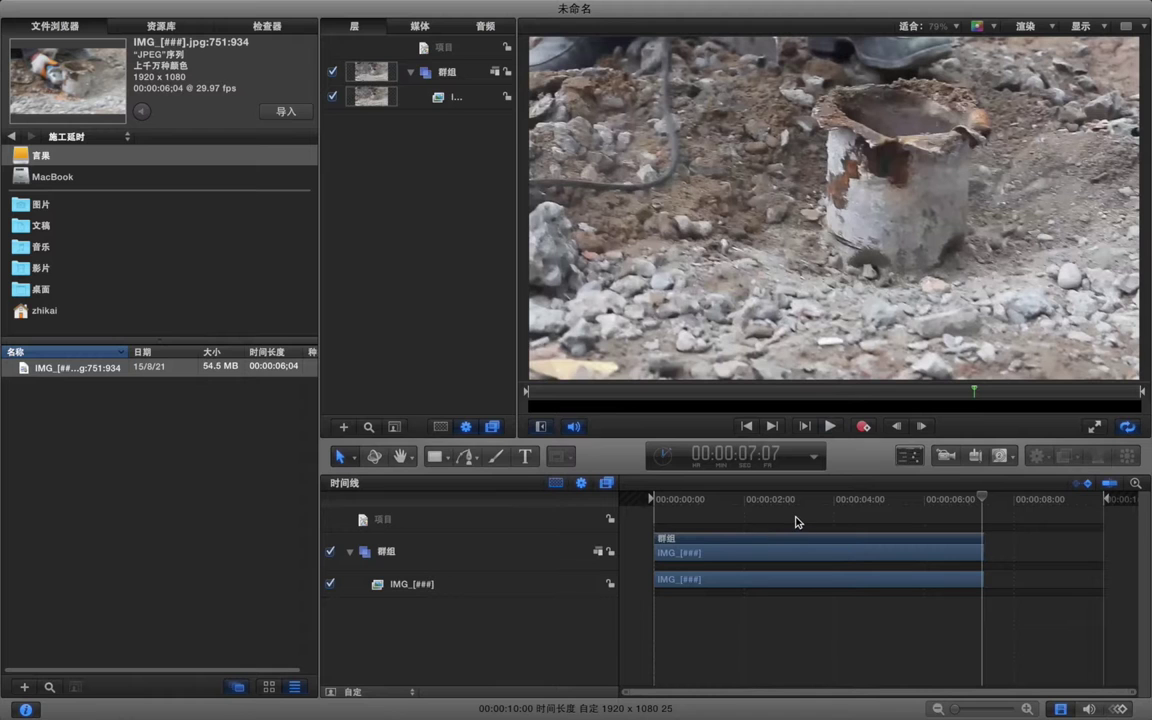
key("alt+super+o")
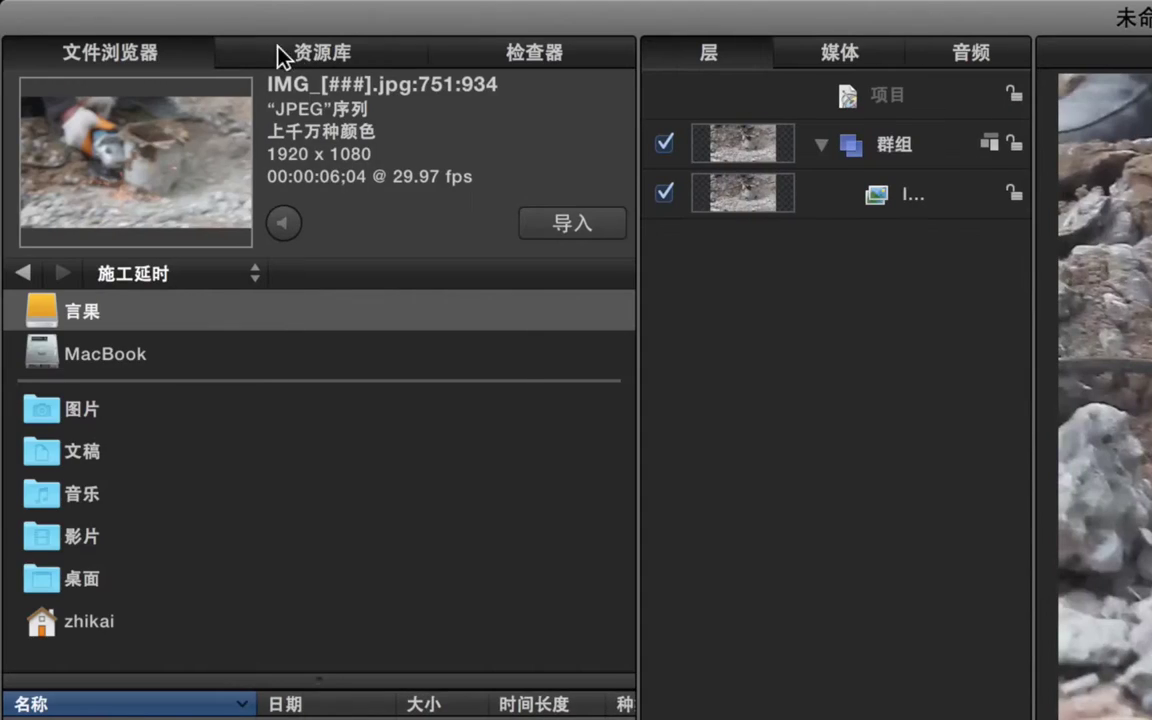
Apply the 防抖动 behavior from the 运动跟踪 category to the IMG_[###] sequence and preview the playback
left_click(297, 53)
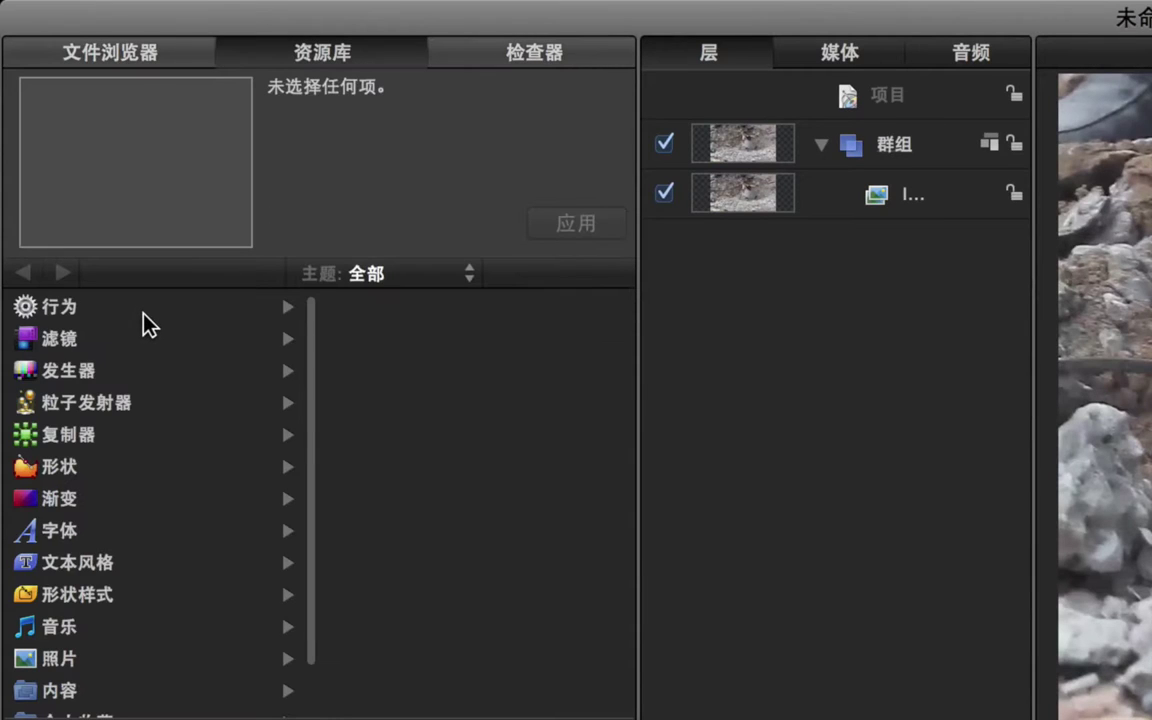
left_click(143, 313)
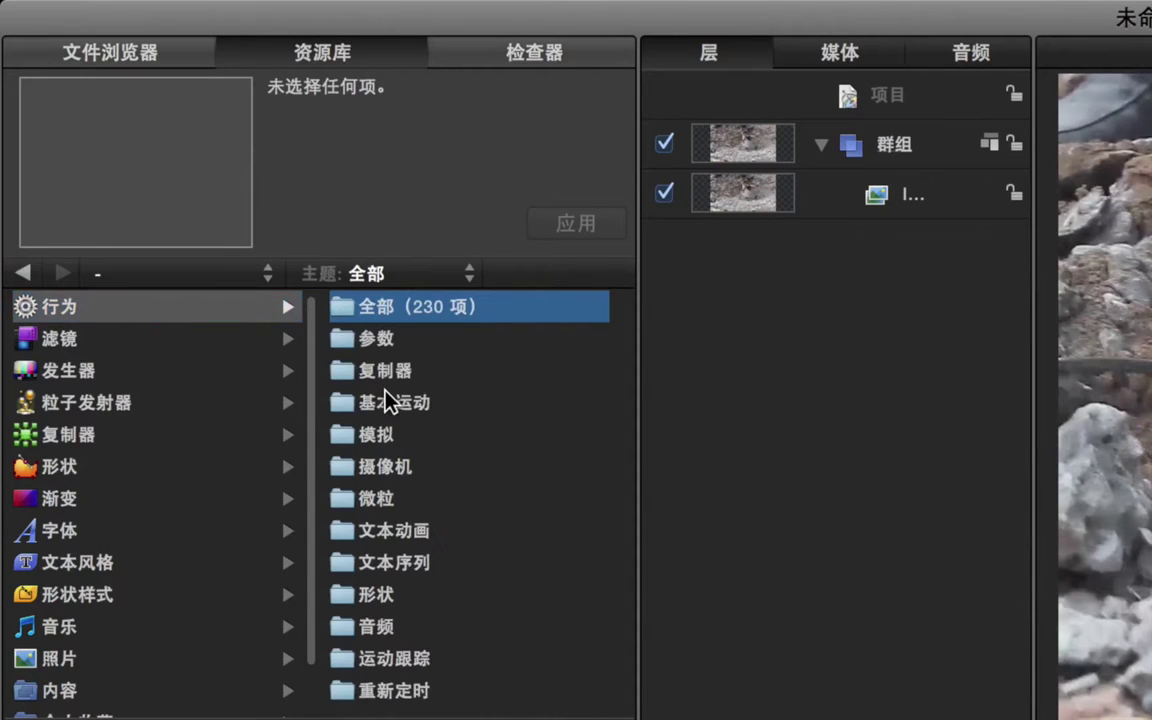
left_click(410, 660)
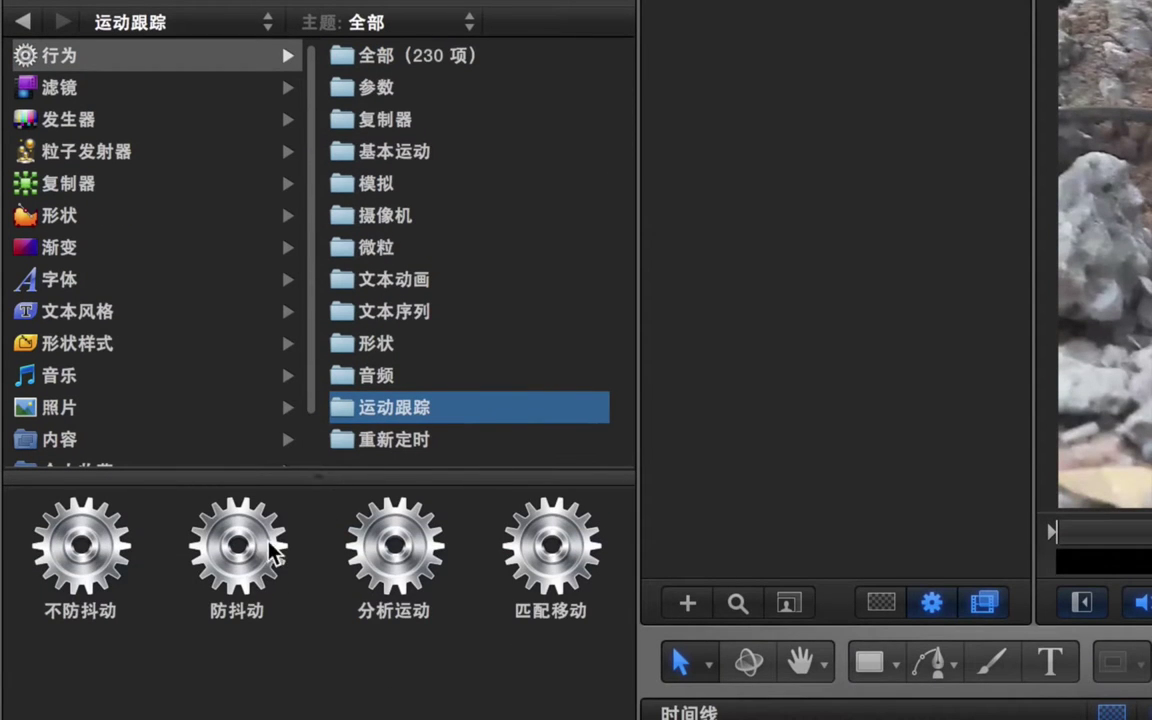
left_click(240, 558)
left_click_drag(240, 560, 828, 0)
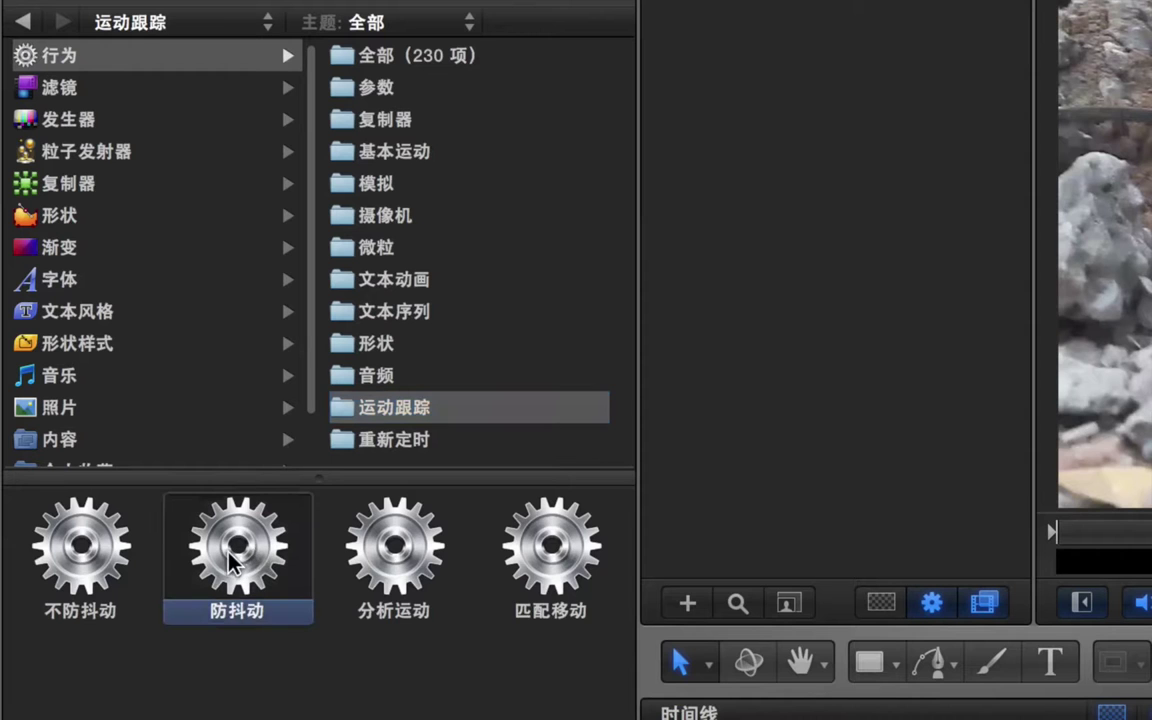
left_click_drag(825, 93, 849, 92)
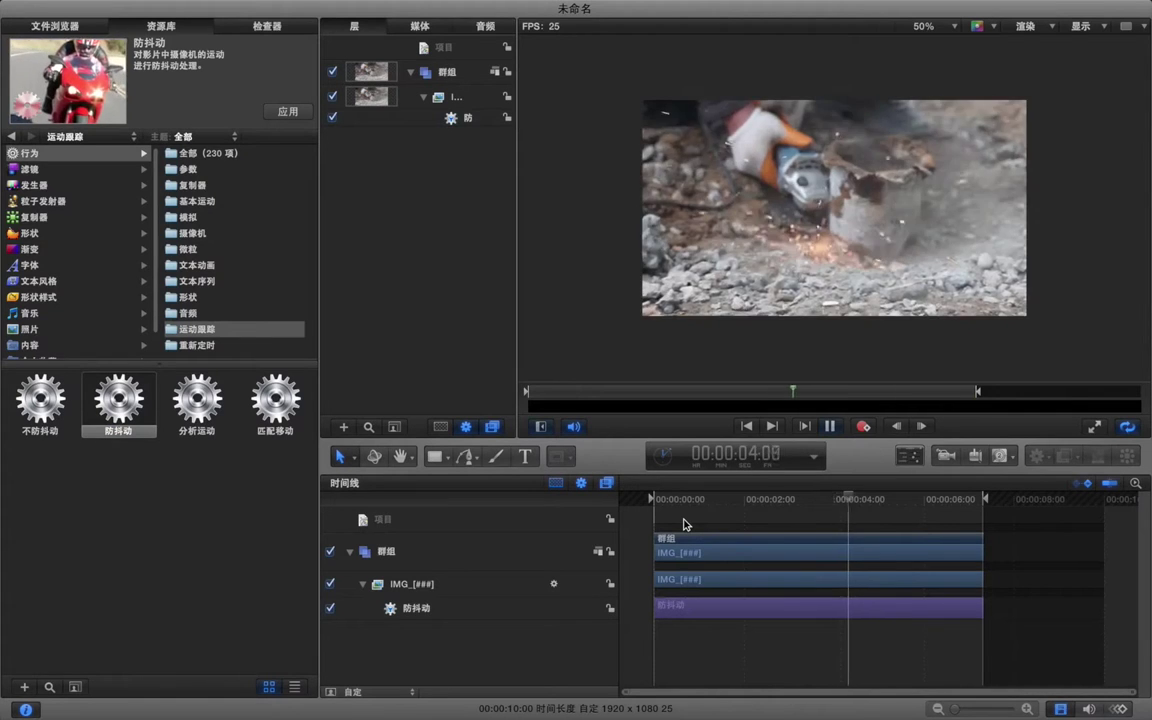
key("space")
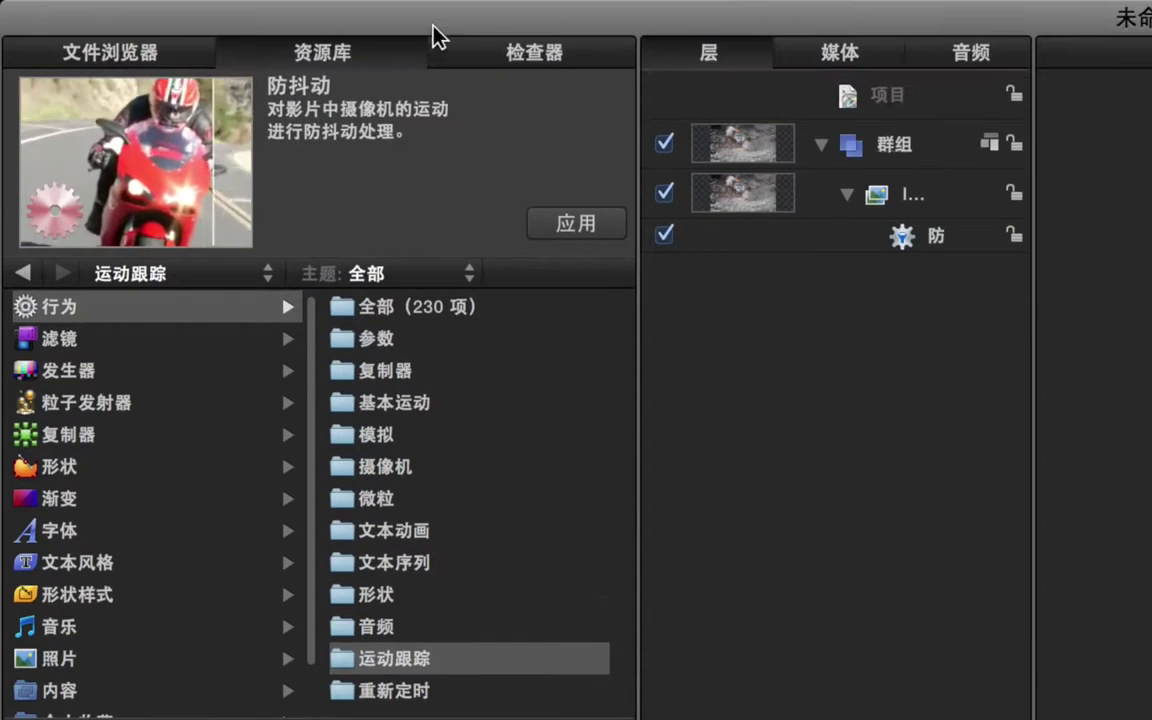
Run the motion analysis of the 防抖动 behavior on the IMG_[###] sequence
left_click(519, 50)
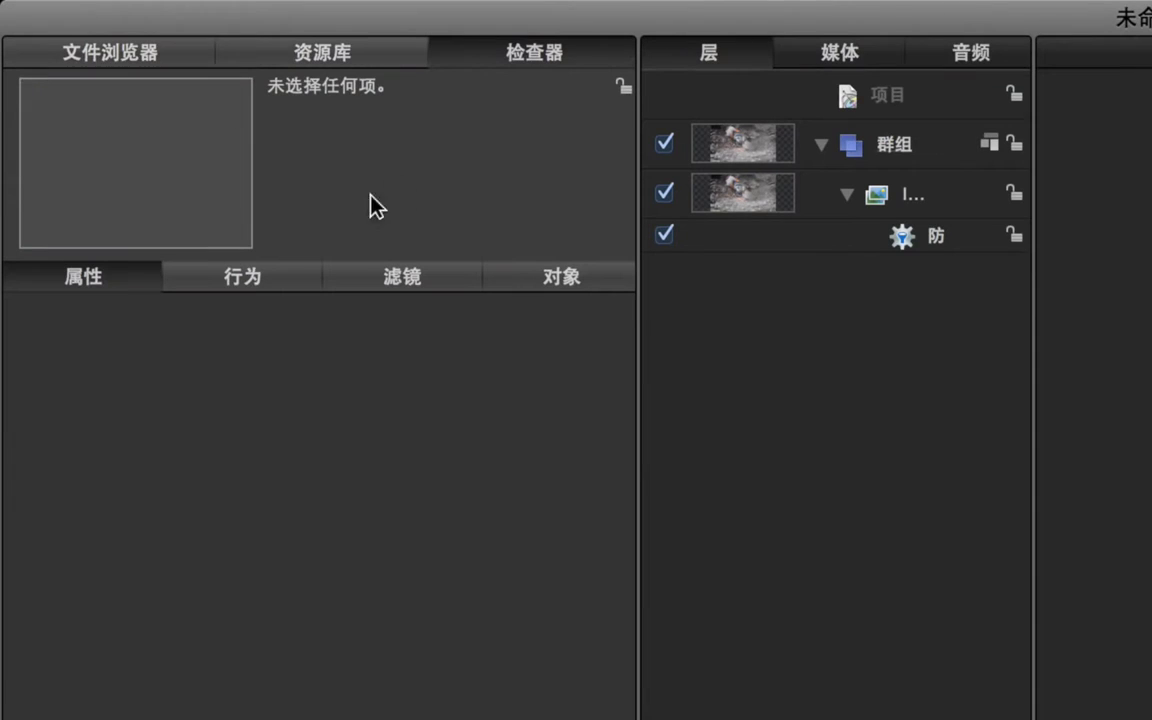
left_click(250, 278)
left_click(887, 237)
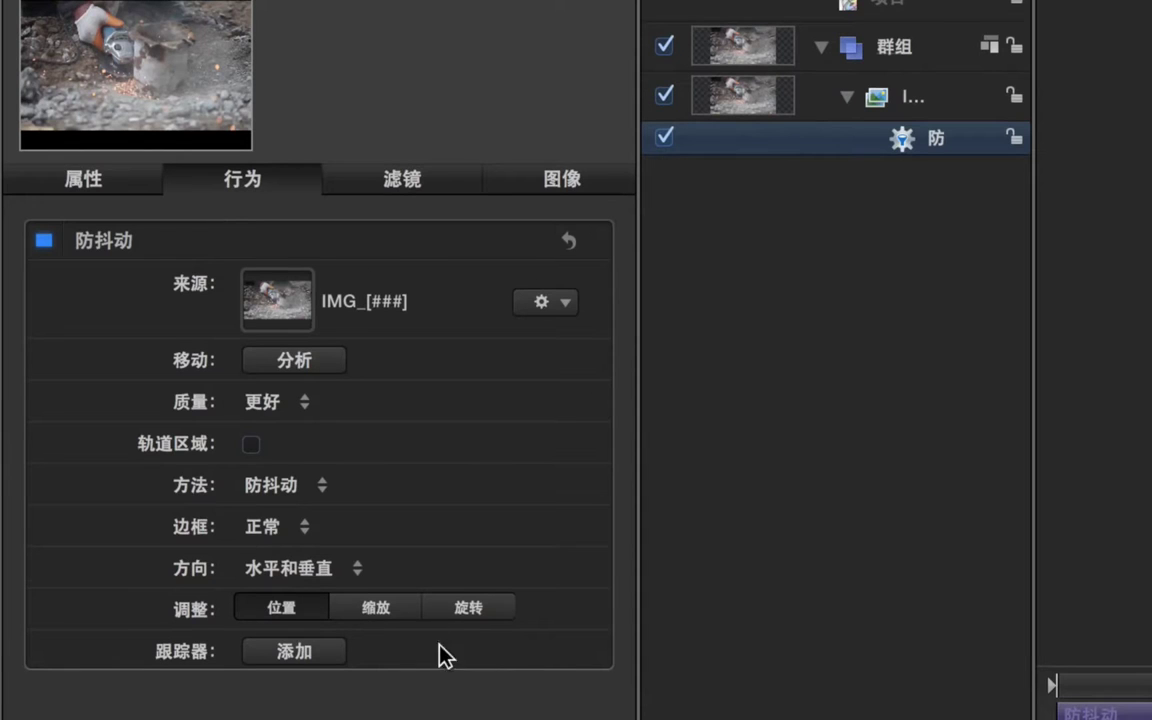
left_click(304, 368)
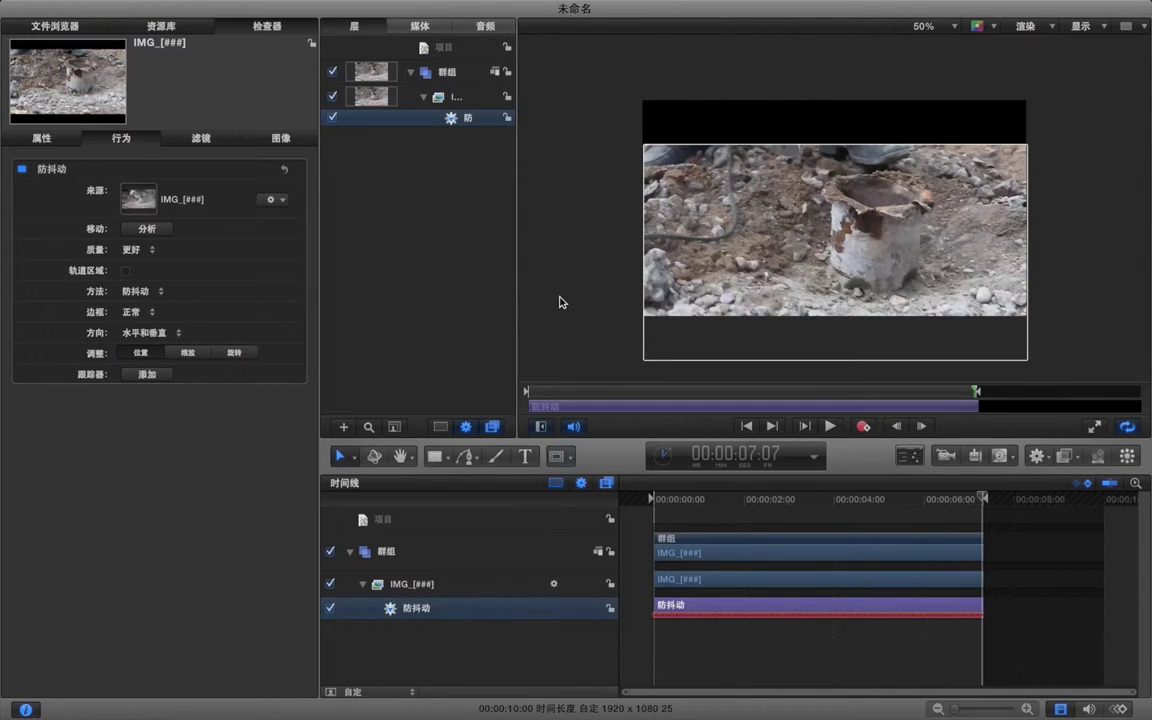
Set the 边框 option of the 防抖动 behavior to 缩放
left_click(559, 302)
key("shift+z")
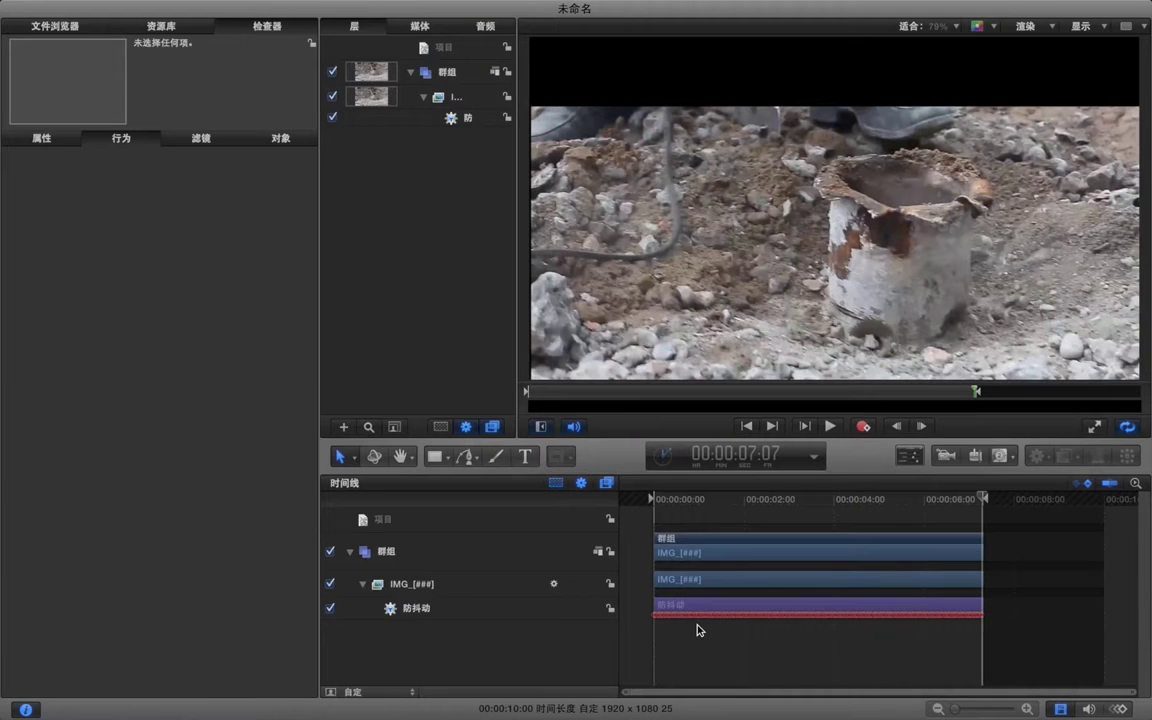
left_click(722, 585)
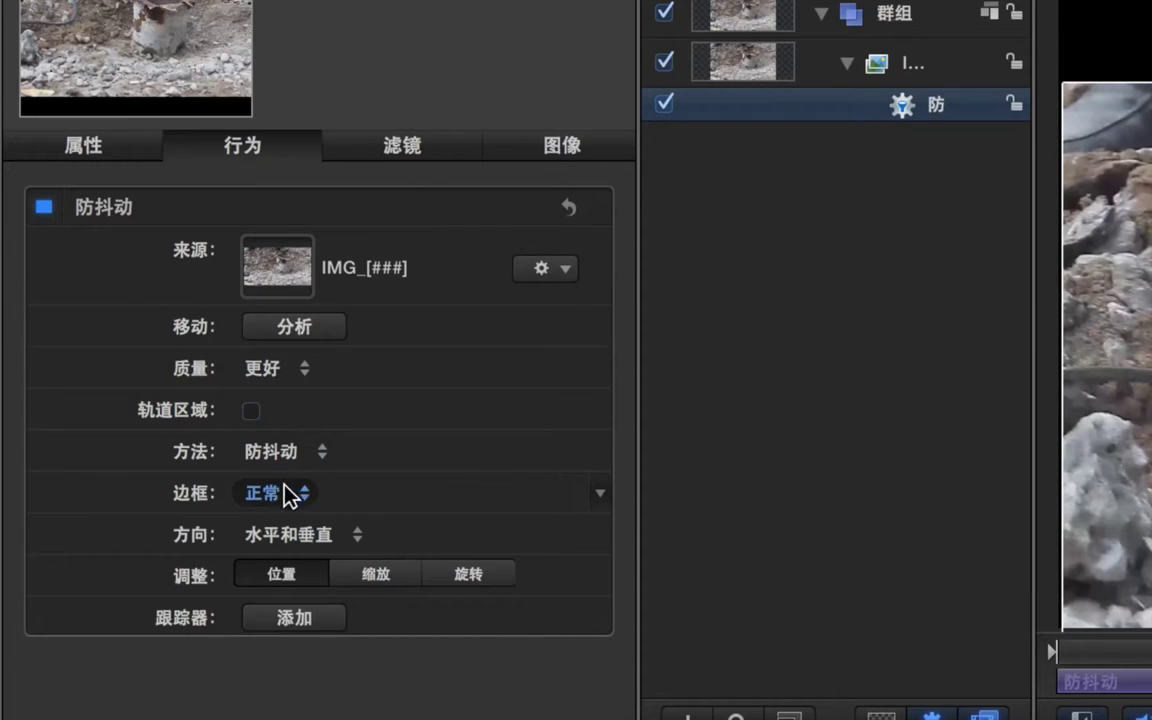
left_click(262, 495)
left_click(278, 470)
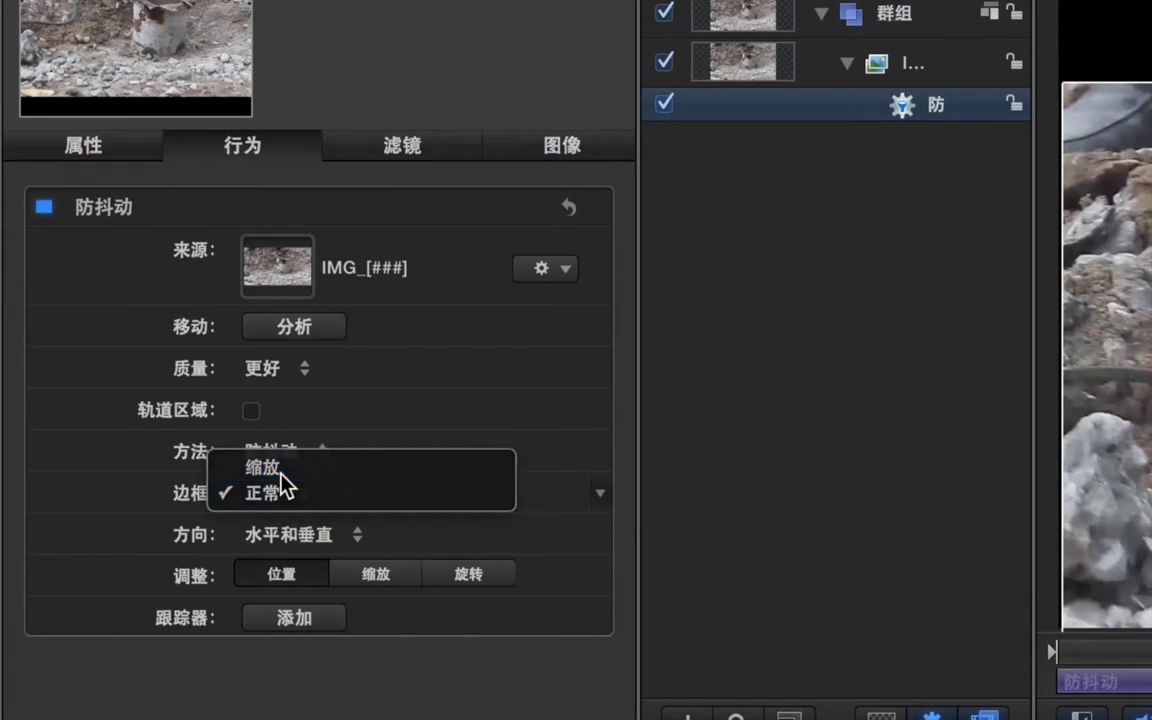
left_click(900, 406)
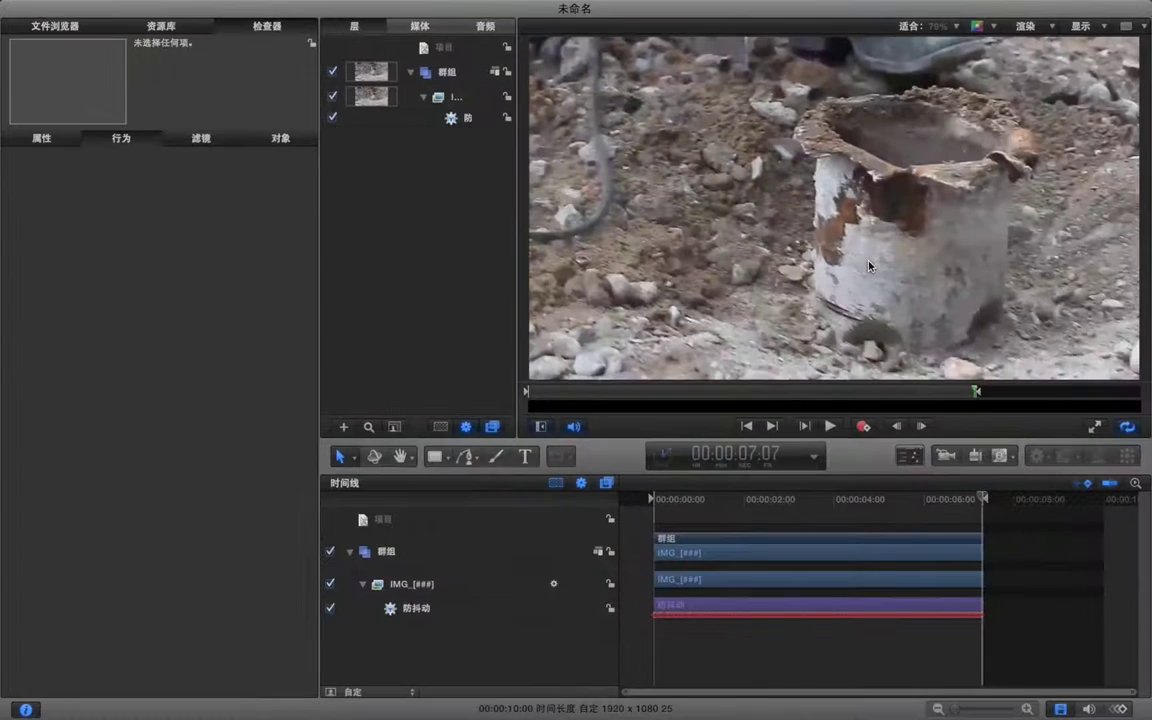
Play back the stabilized sequence from the start, stop it and select the 防抖动 behavior
left_click_drag(823, 500, 651, 510)
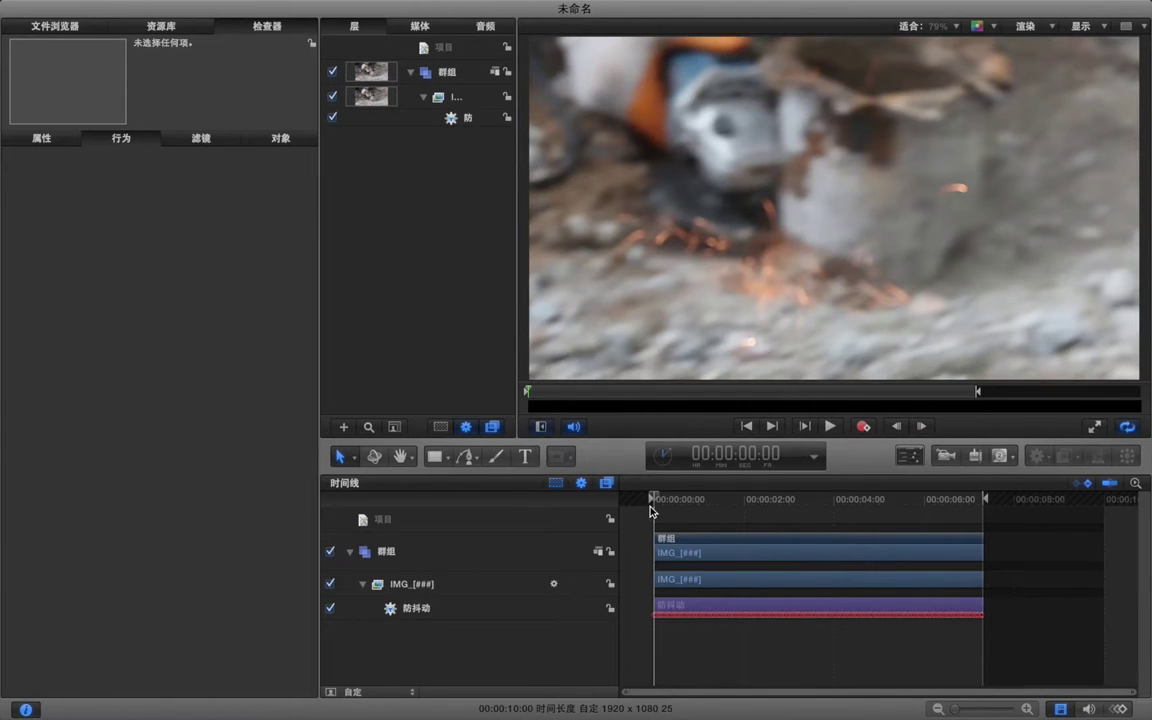
key("space")
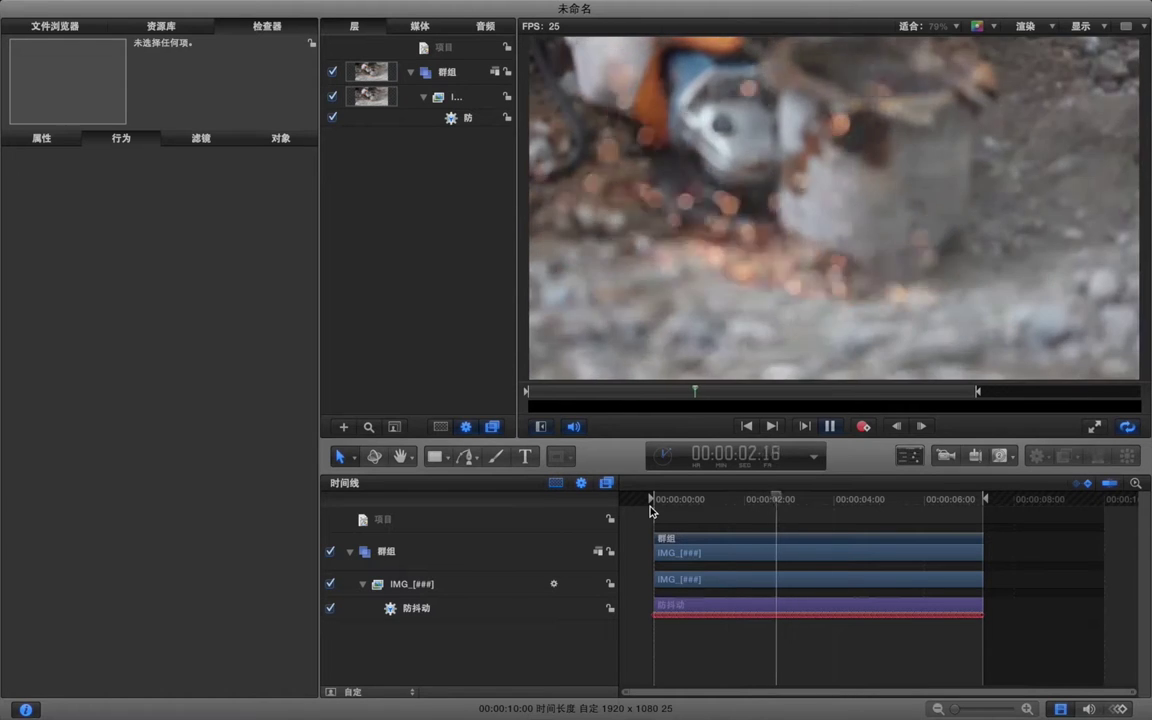
key("space")
left_click(680, 604)
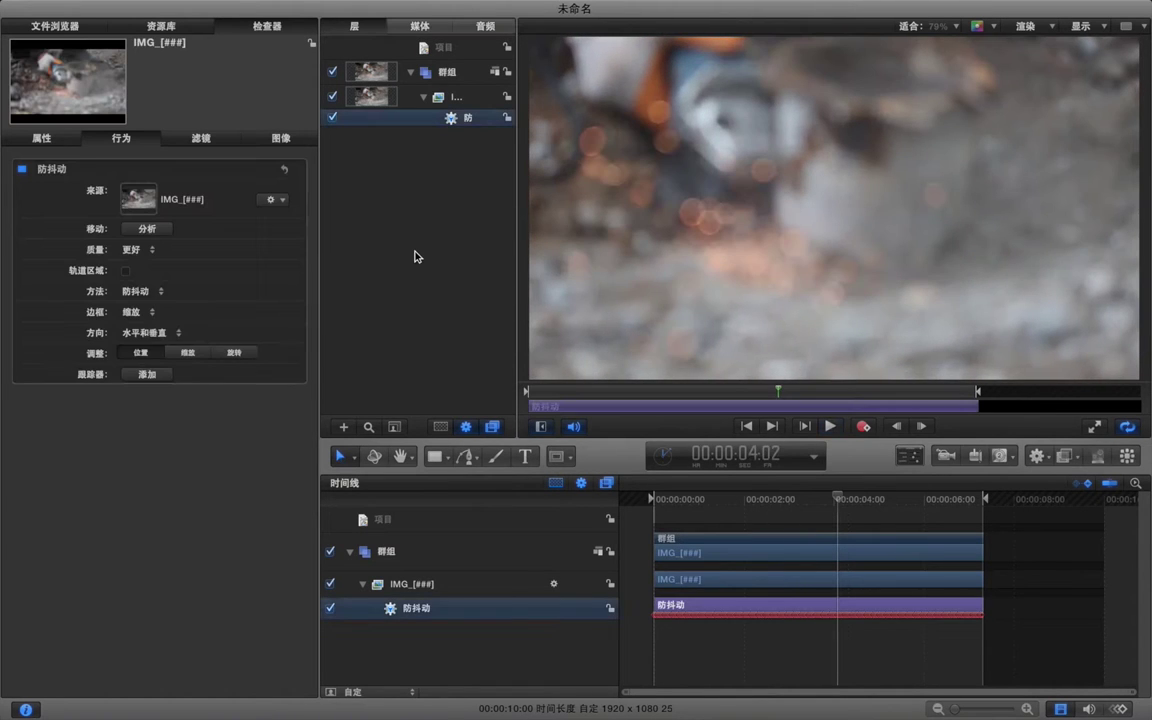